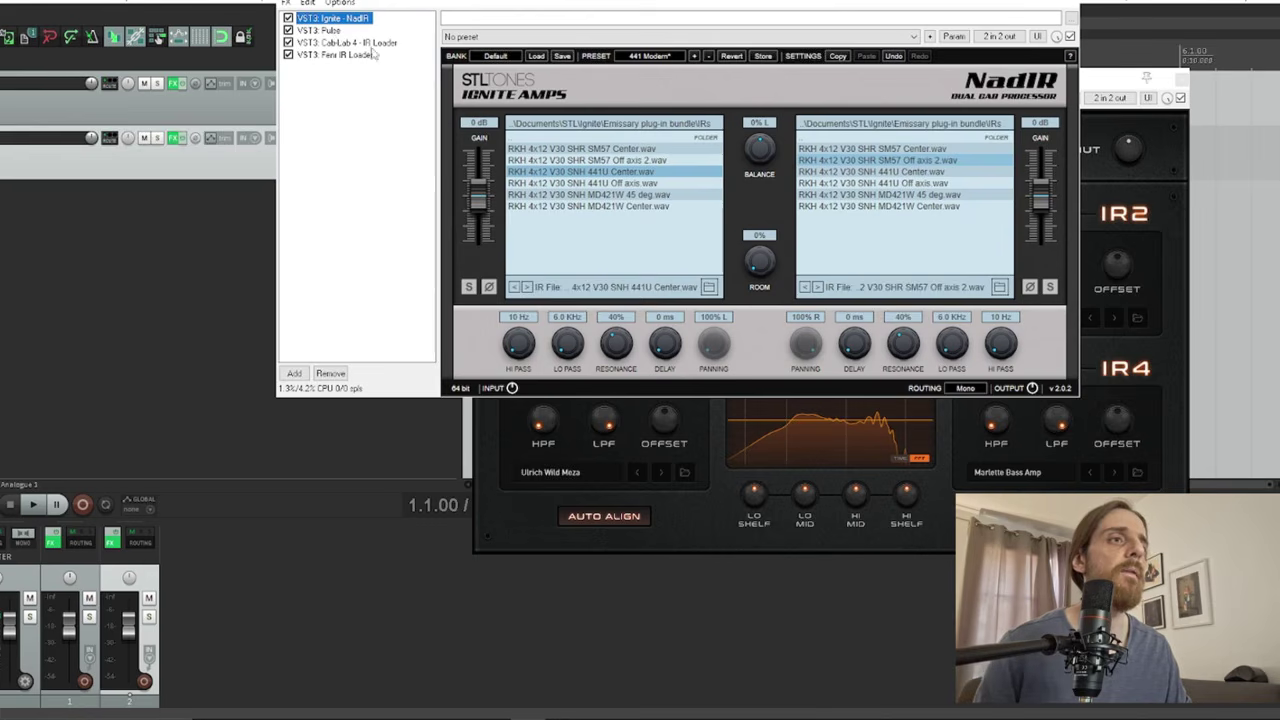
- Browse the IR loader plugins in the FX chain: Fenrir, Cab-Lab 4, Pulse and Ignite NadIR
{"action": "left_click", "coordinate": [360, 55]}
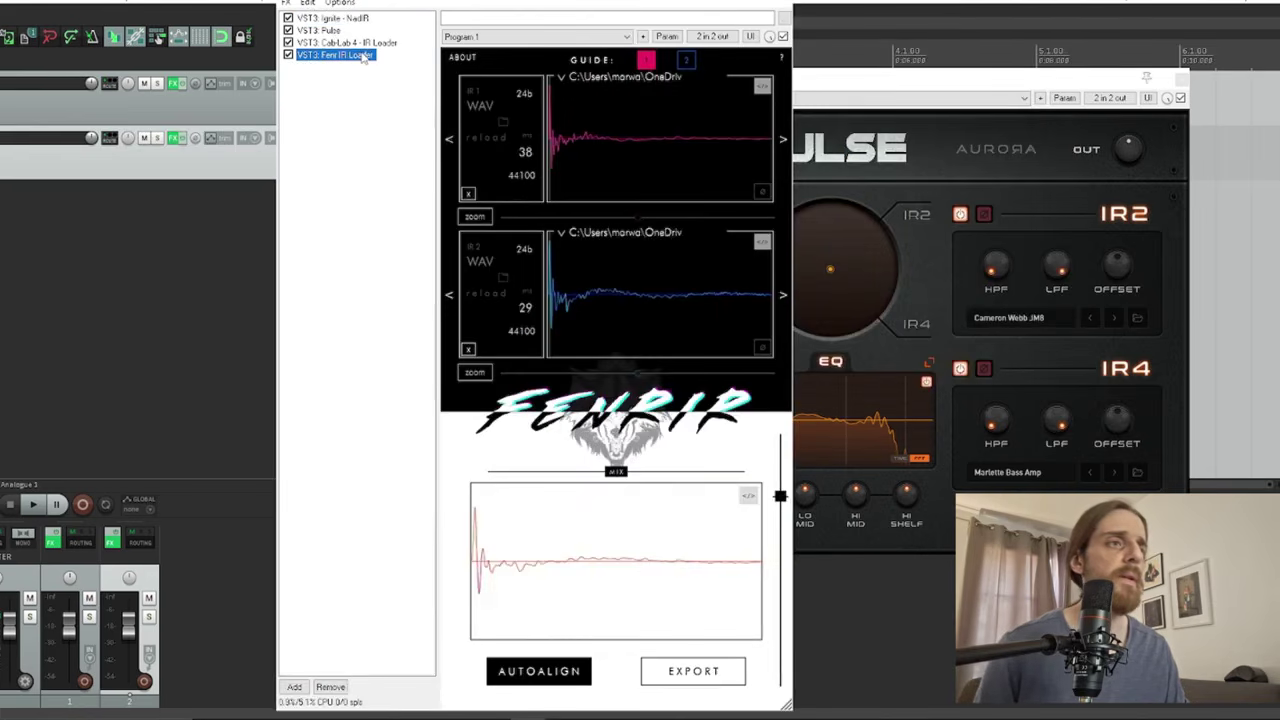
{"action": "left_click", "coordinate": [356, 44]}
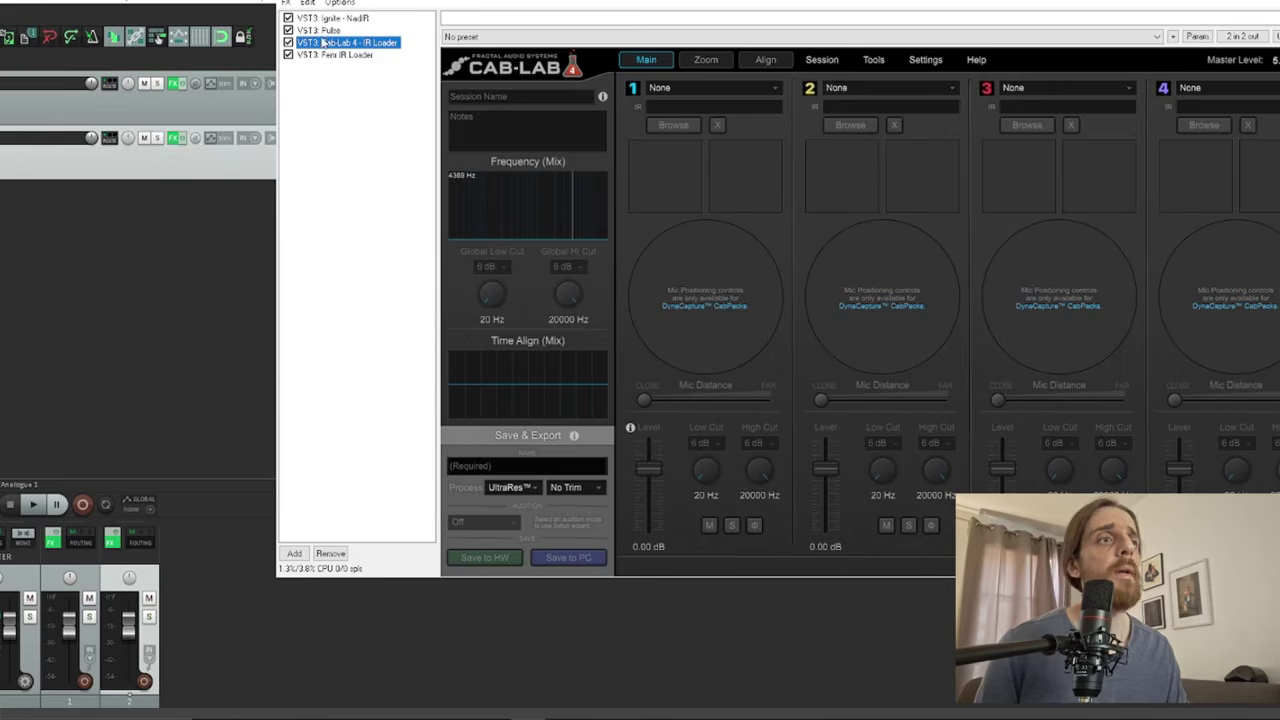
{"action": "left_click", "coordinate": [320, 31]}
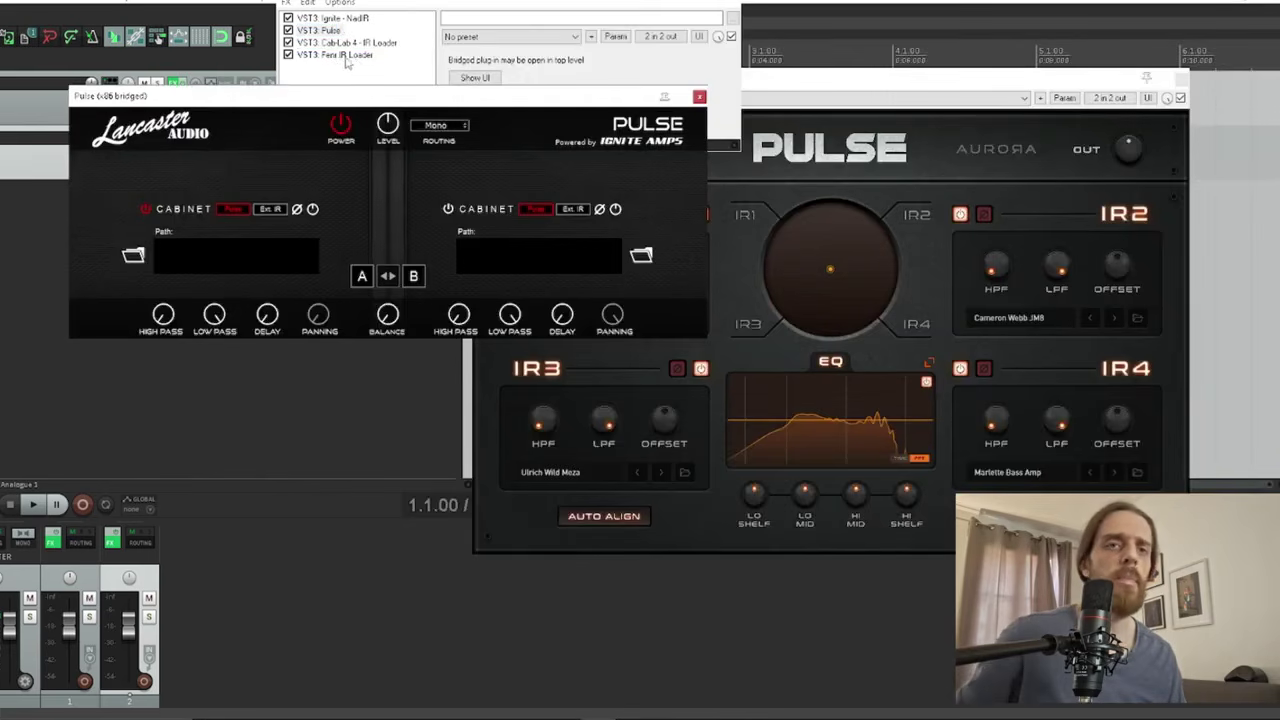
{"action": "left_click_drag", "start_coordinate": [536, 97], "coordinate": [843, 195]}
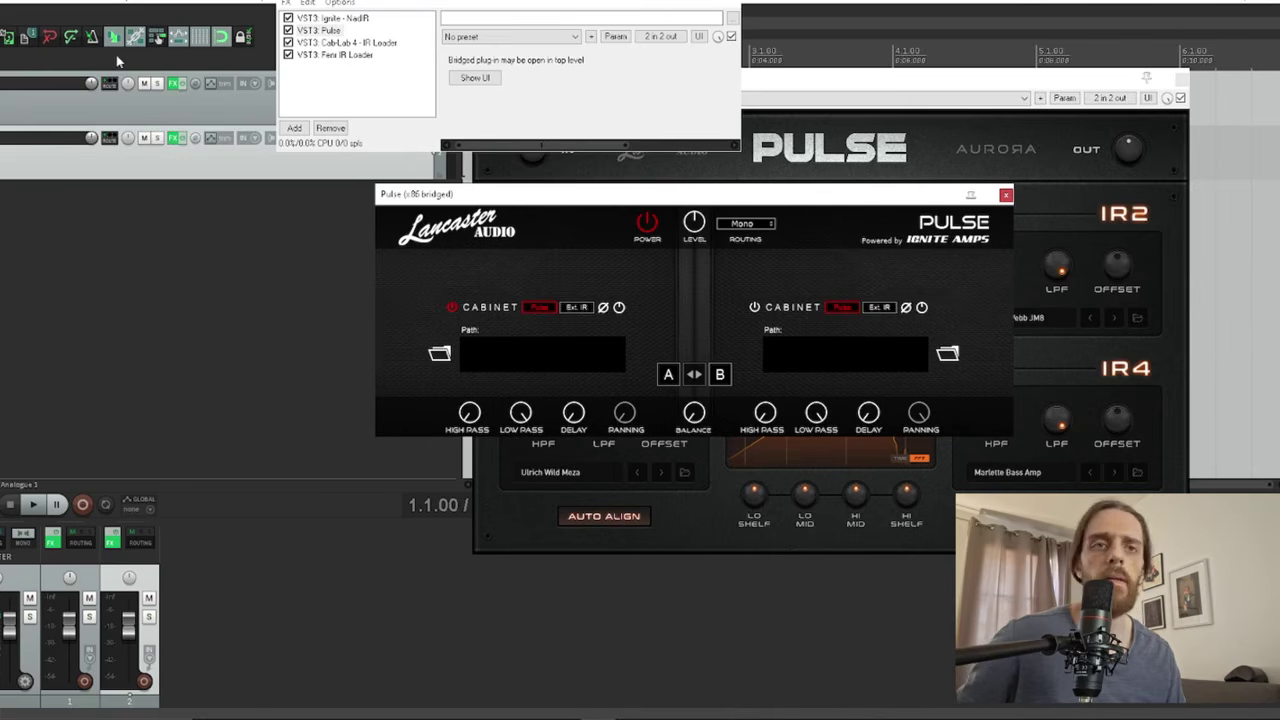
{"action": "left_click", "coordinate": [354, 20]}
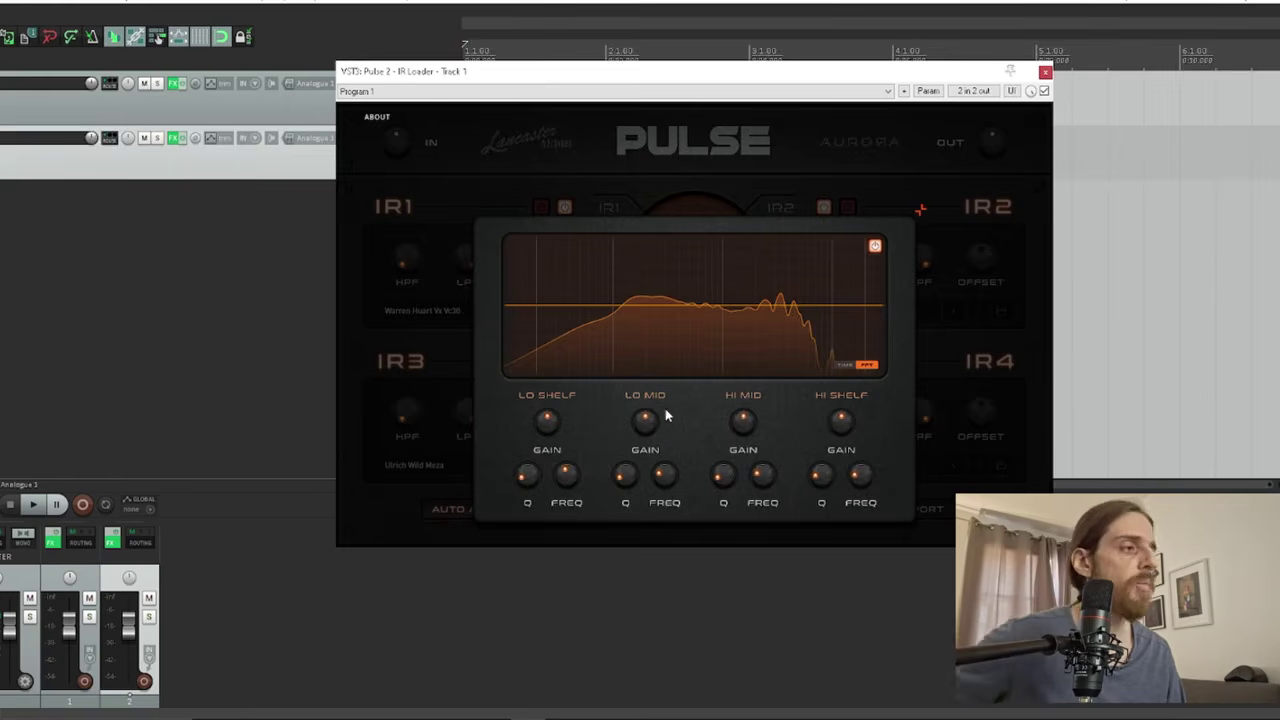
- Close the enlarged EQ view, recentre the blend point, and switch off IR4 and IR3
{"action": "left_click", "coordinate": [919, 212]}
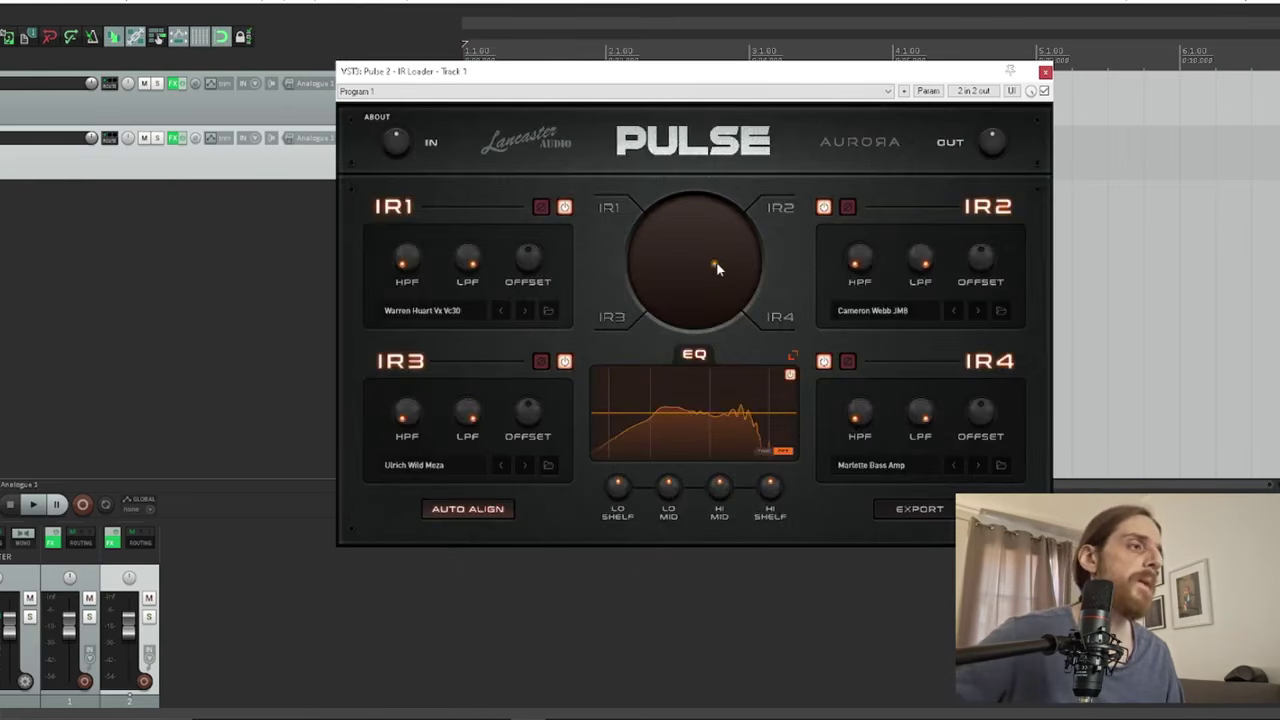
{"action": "mouse_move", "coordinate": [716, 263]}
{"action": "left_mouse_down"}
{"action": "mouse_move", "coordinate": [643, 280]}
{"action": "mouse_move", "coordinate": [707, 263]}
{"action": "left_mouse_up"}
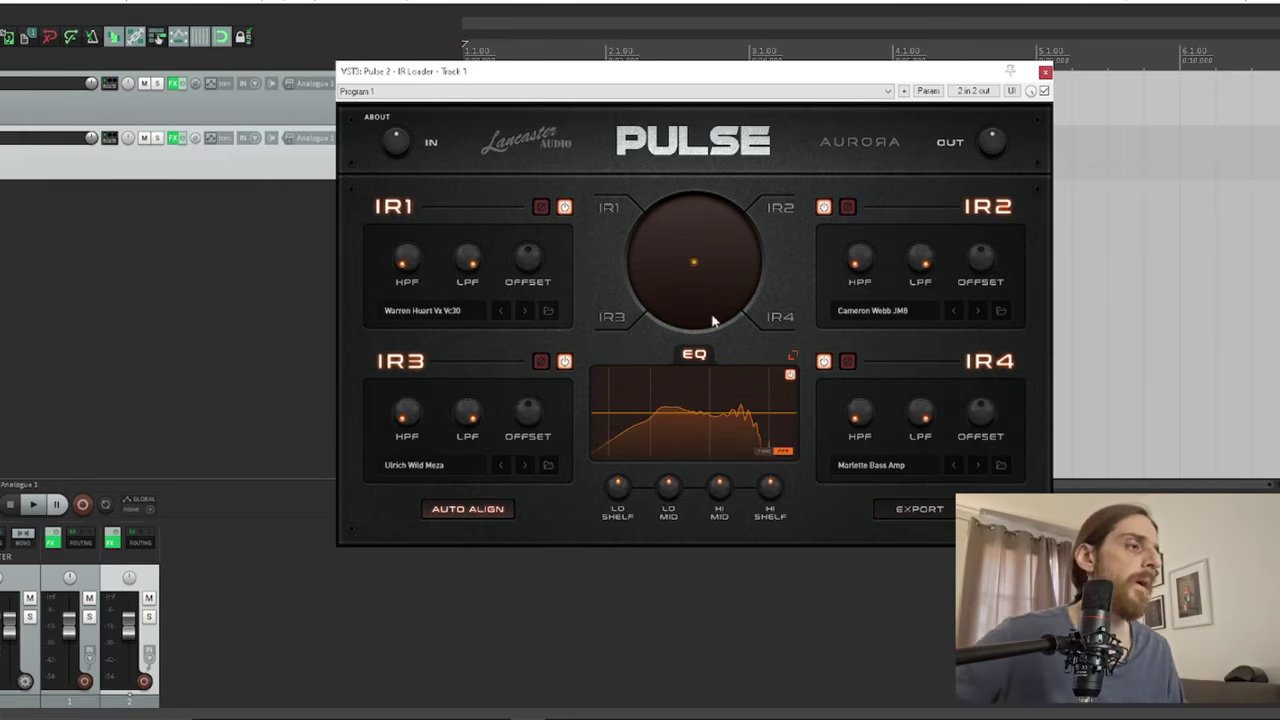
{"action": "left_click", "coordinate": [823, 362]}
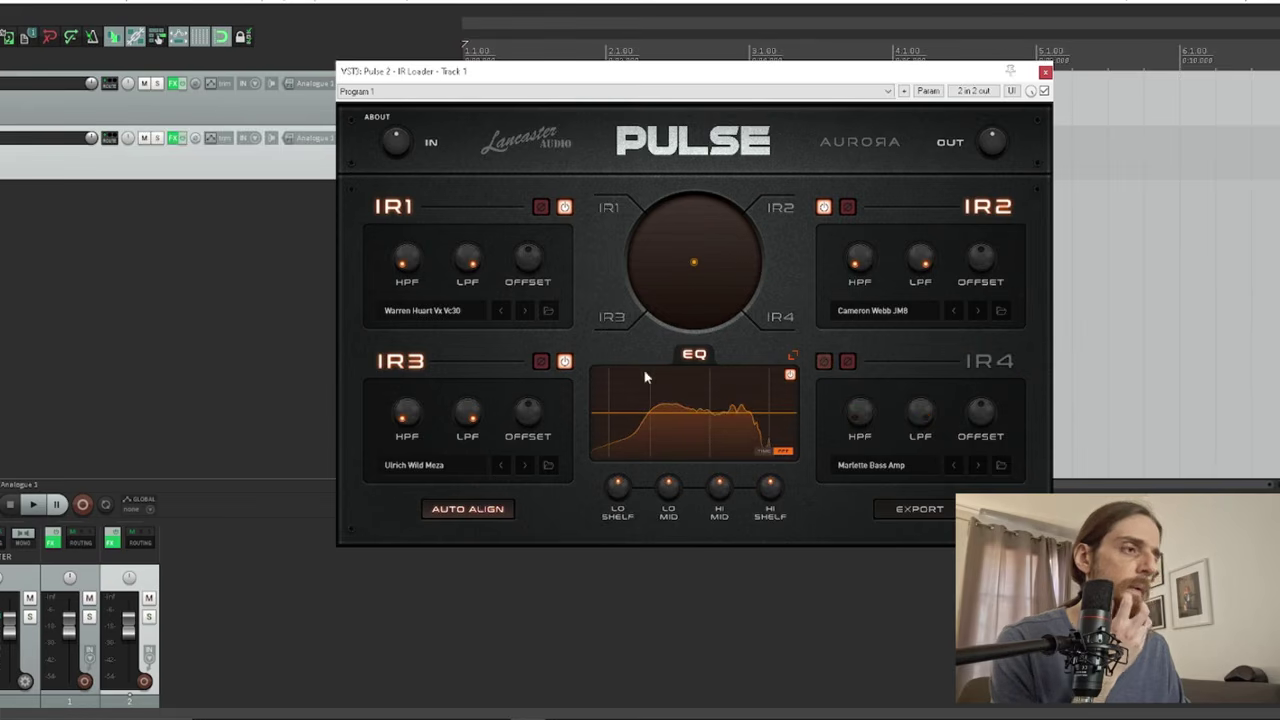
{"action": "left_click", "coordinate": [565, 361]}
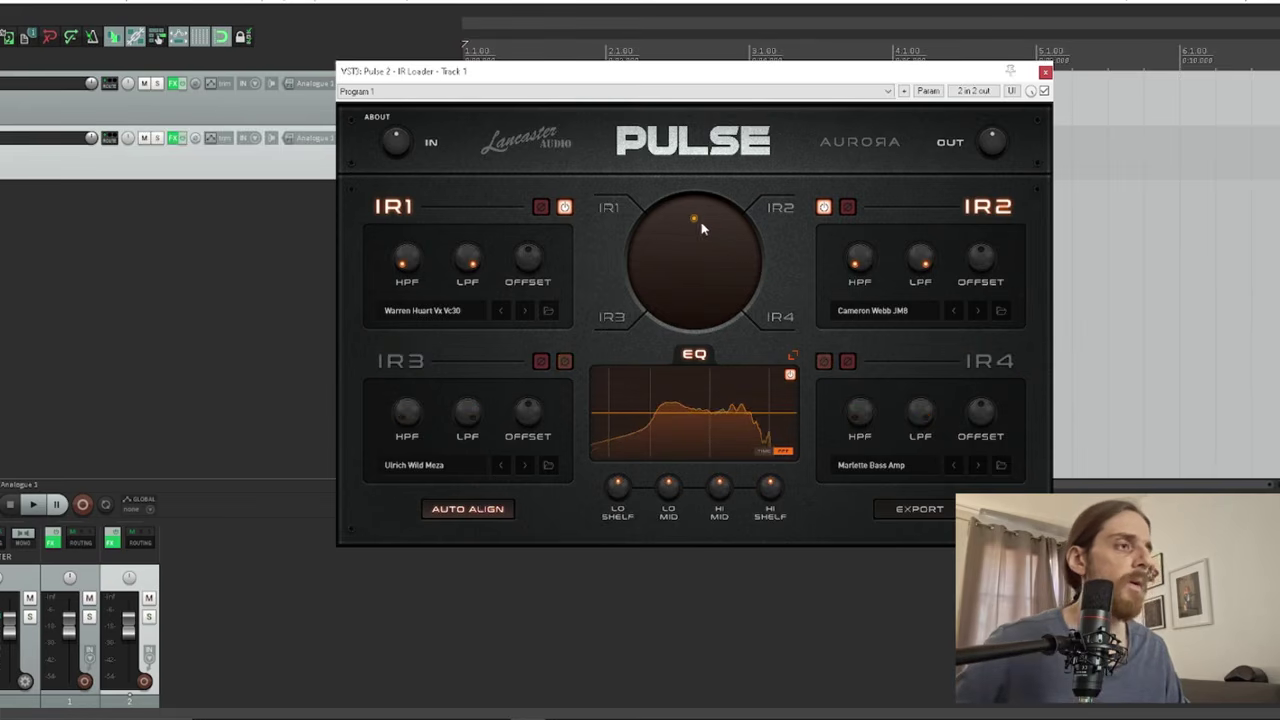
- Try the blend point near IR1 and IR2 and return it to the centre of the mix pad
{"action": "left_click_drag", "start_coordinate": [693, 221], "coordinate": [668, 229]}
{"action": "double_click", "coordinate": [668, 227]}
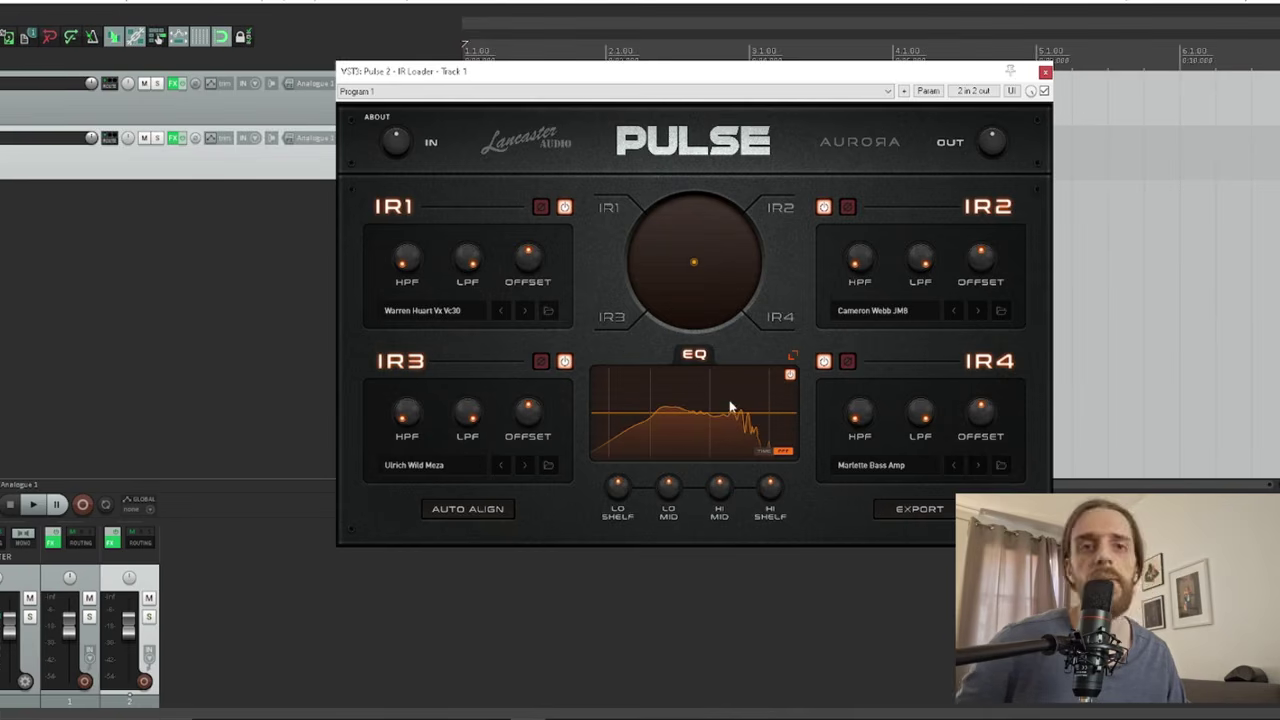
{"action": "left_click_drag", "start_coordinate": [730, 284], "coordinate": [742, 215]}
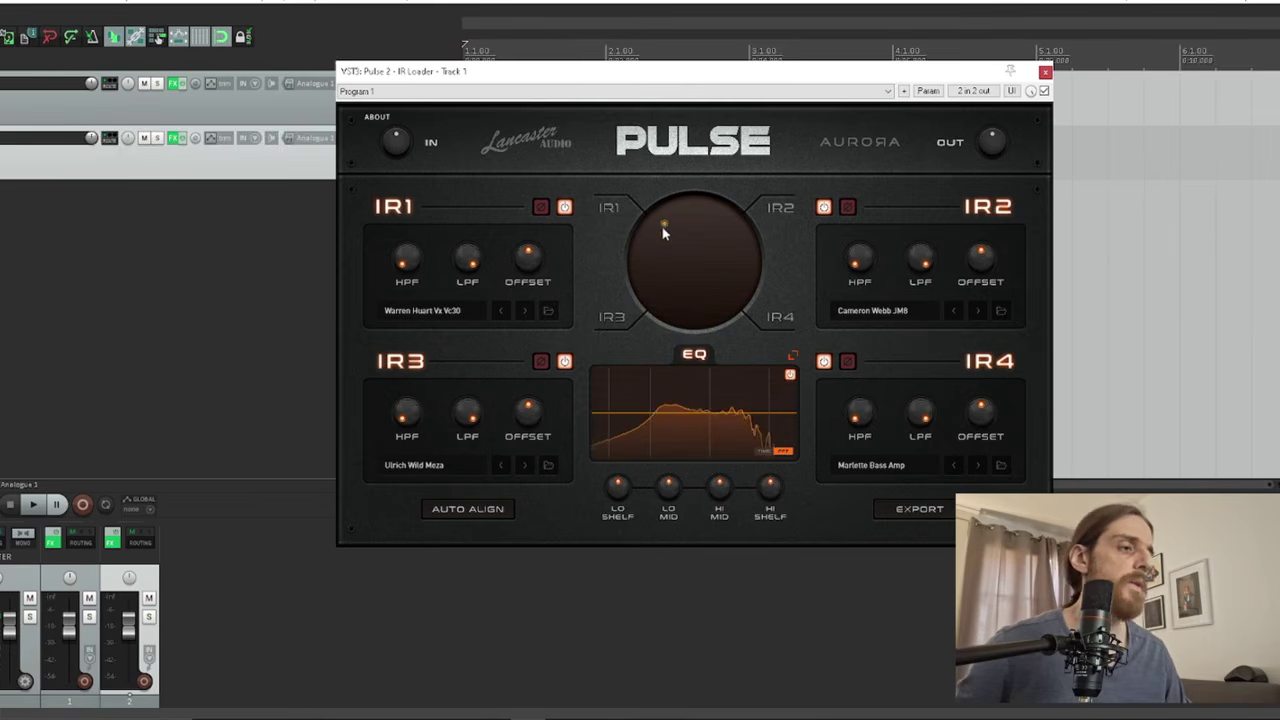
{"action": "left_click_drag", "start_coordinate": [663, 233], "coordinate": [729, 252]}
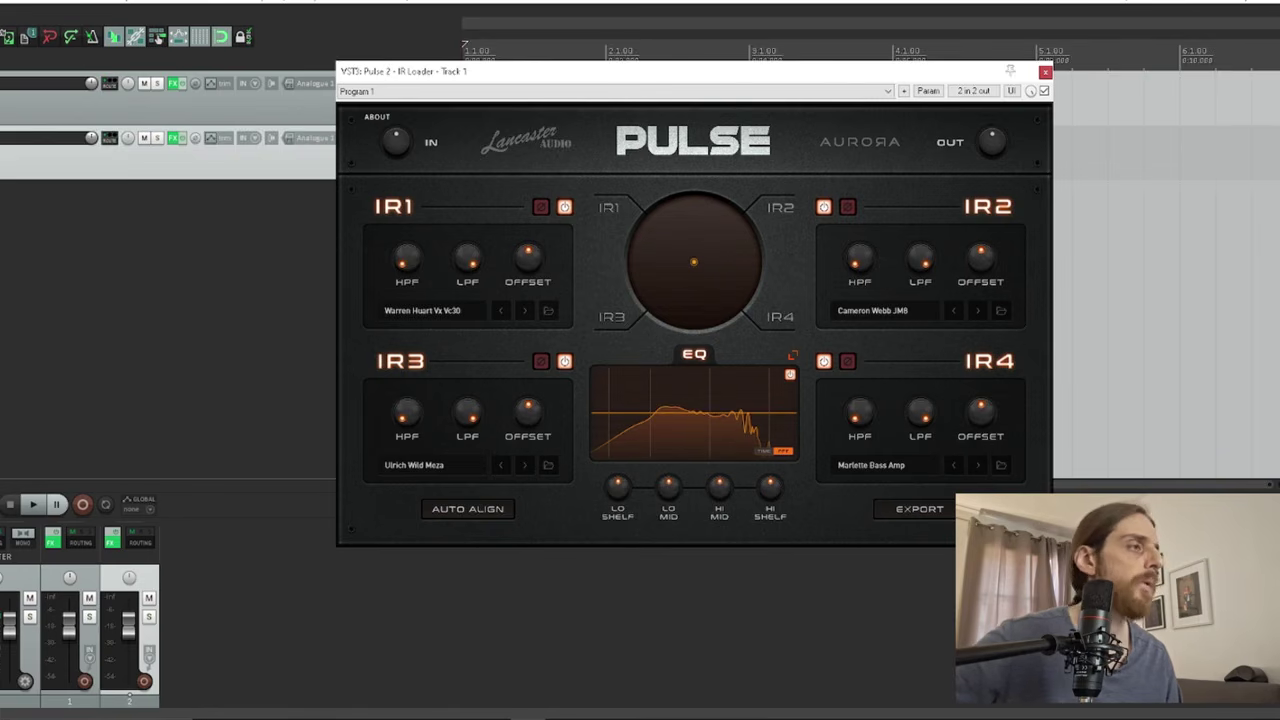
- Examine the sample rate and bit depth choices in the export options and cancel the export
{"action": "left_click", "coordinate": [918, 509]}
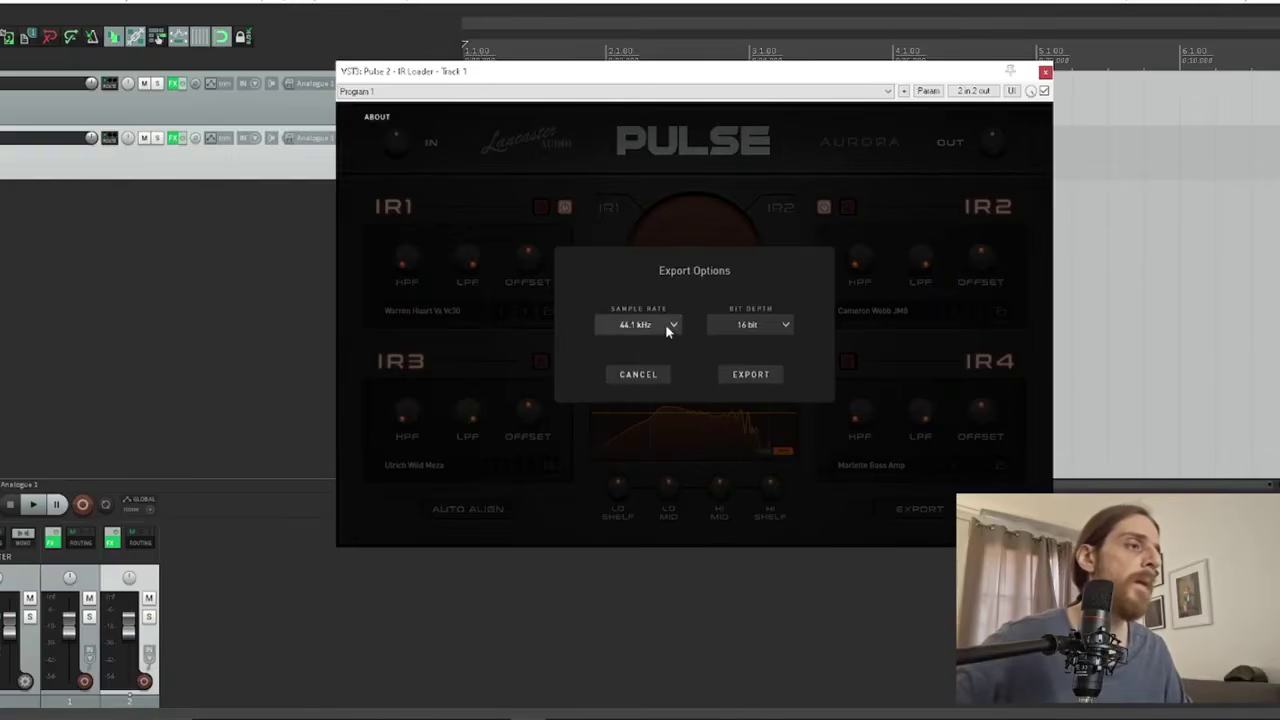
{"action": "left_click", "coordinate": [668, 328]}
{"action": "left_click", "coordinate": [667, 328]}
{"action": "left_click", "coordinate": [785, 327]}
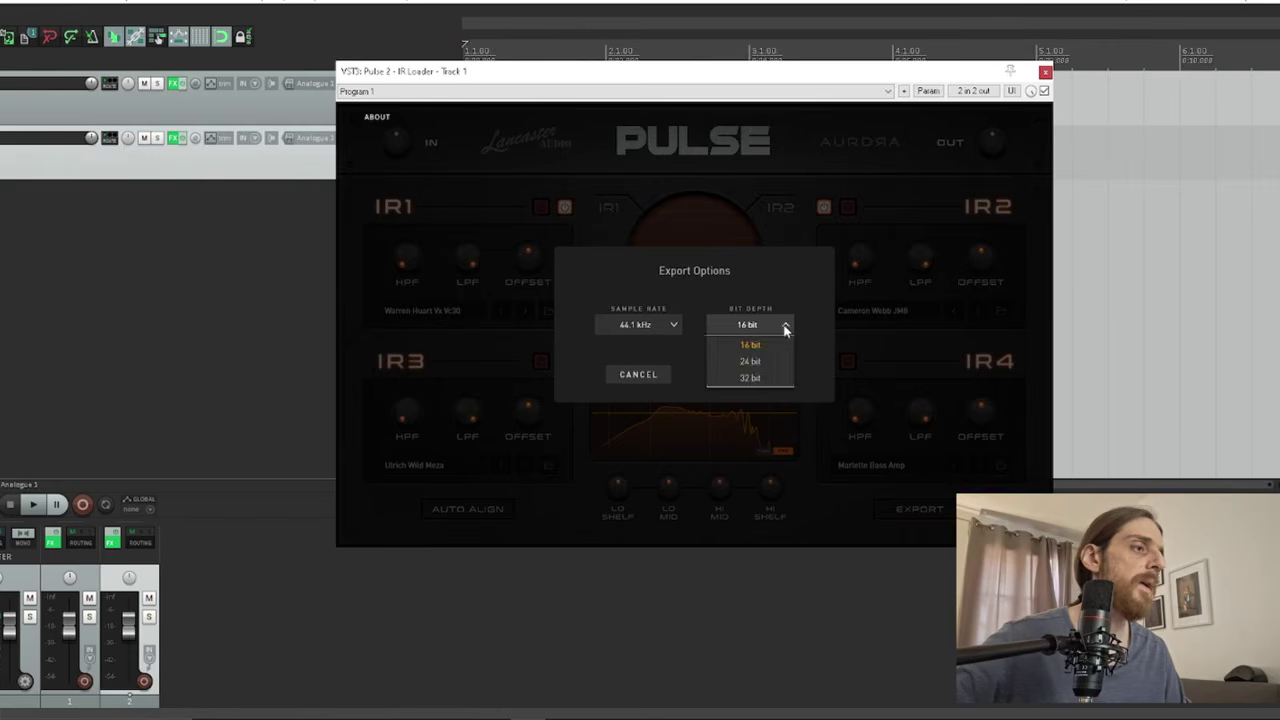
{"action": "left_click", "coordinate": [786, 327]}
{"action": "left_click", "coordinate": [658, 382]}
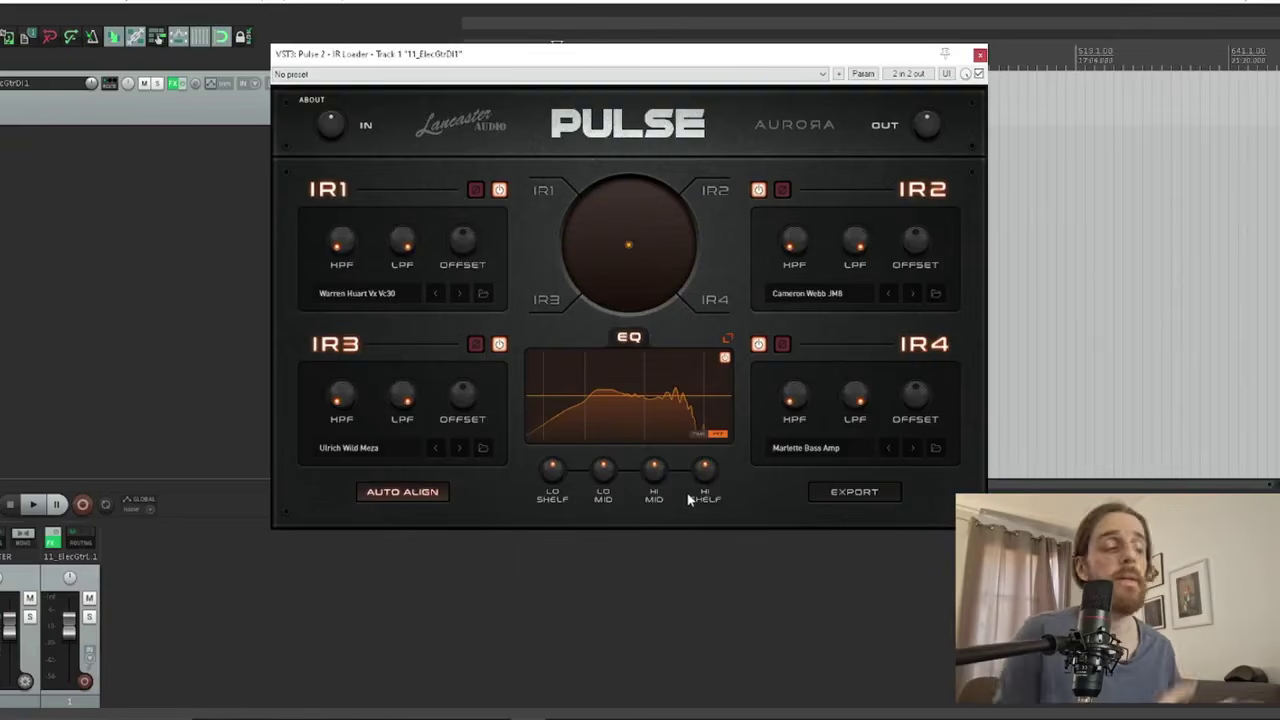
- Enlarge the Pulse 2 plugin window and reposition it so the guitar track stays in view
{"action": "left_click_drag", "start_coordinate": [986, 527], "coordinate": [1245, 675]}
{"action": "left_click_drag", "start_coordinate": [828, 53], "coordinate": [566, 18]}
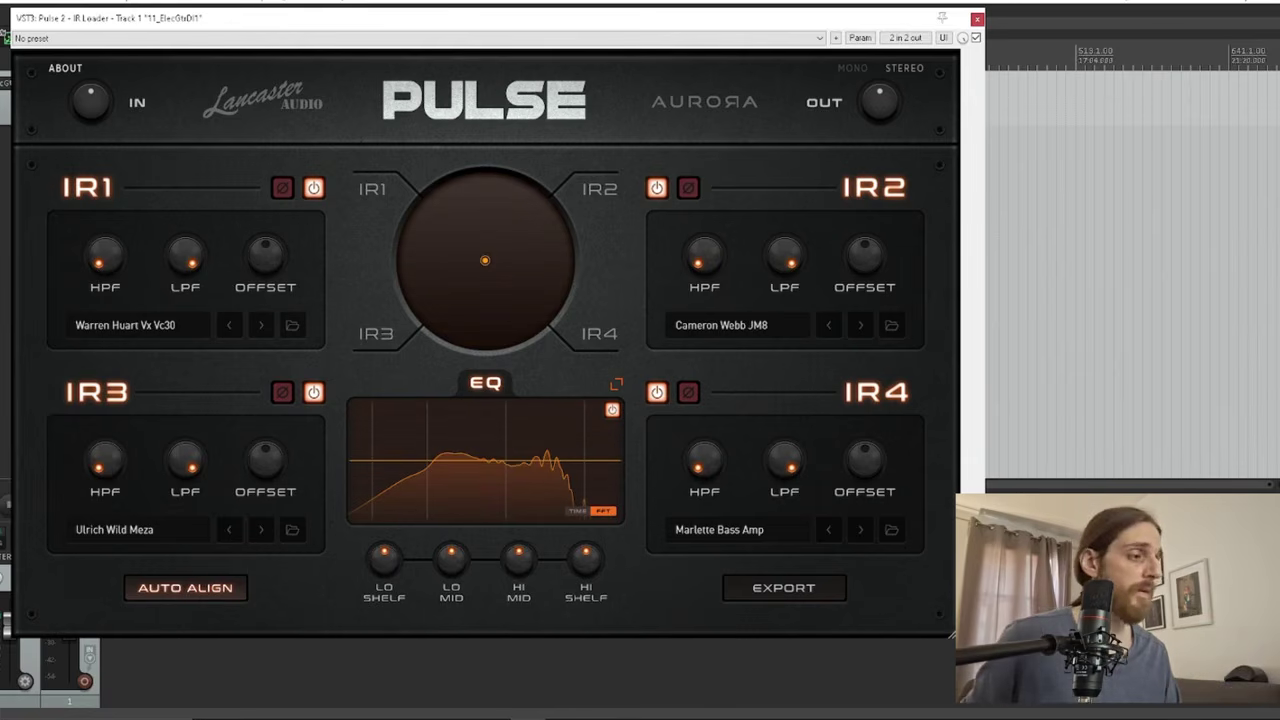
{"action": "left_click_drag", "start_coordinate": [952, 634], "coordinate": [1098, 712]}
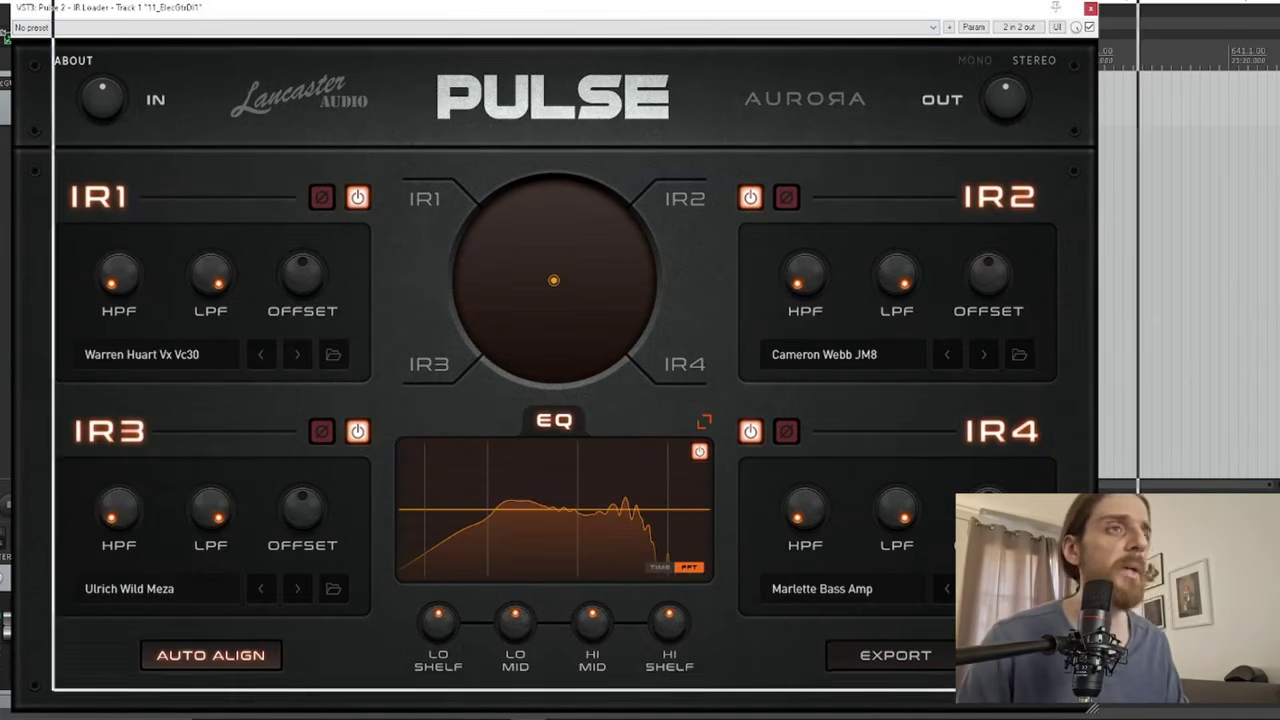
{"action": "left_click_drag", "start_coordinate": [643, 8], "coordinate": [683, 0]}
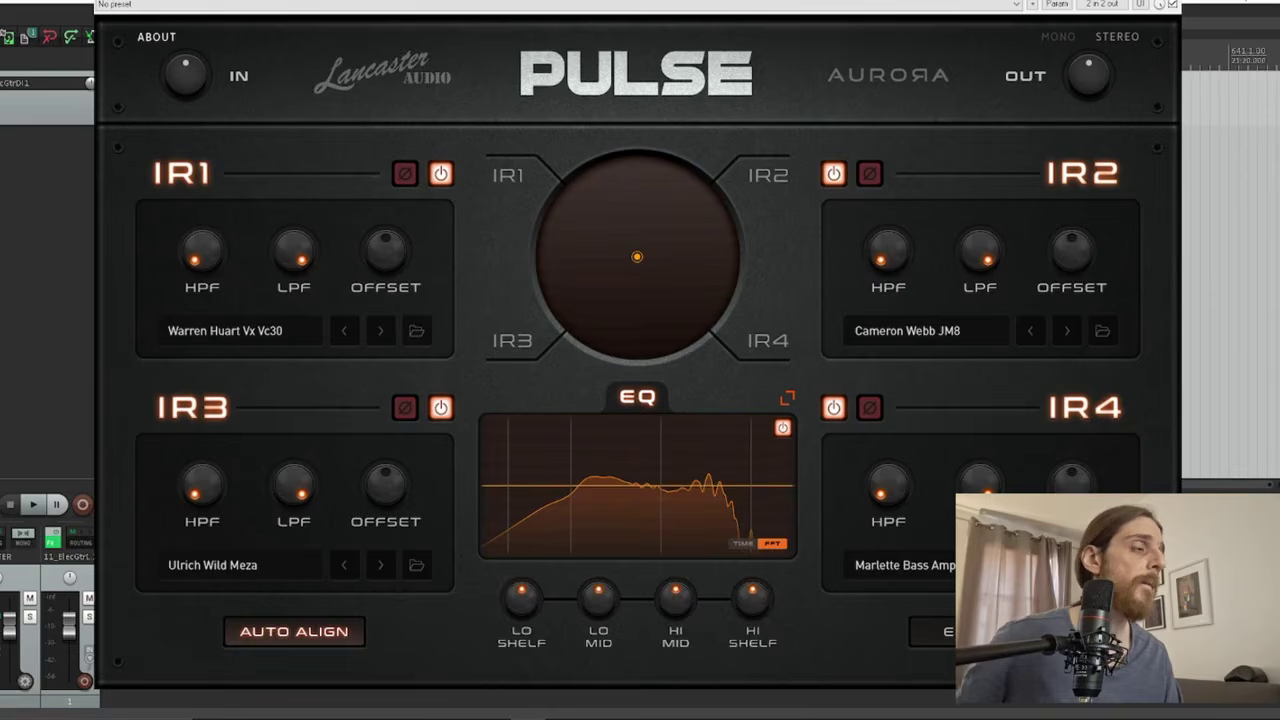
{"action": "left_click_drag", "start_coordinate": [643, 0], "coordinate": [746, 192]}
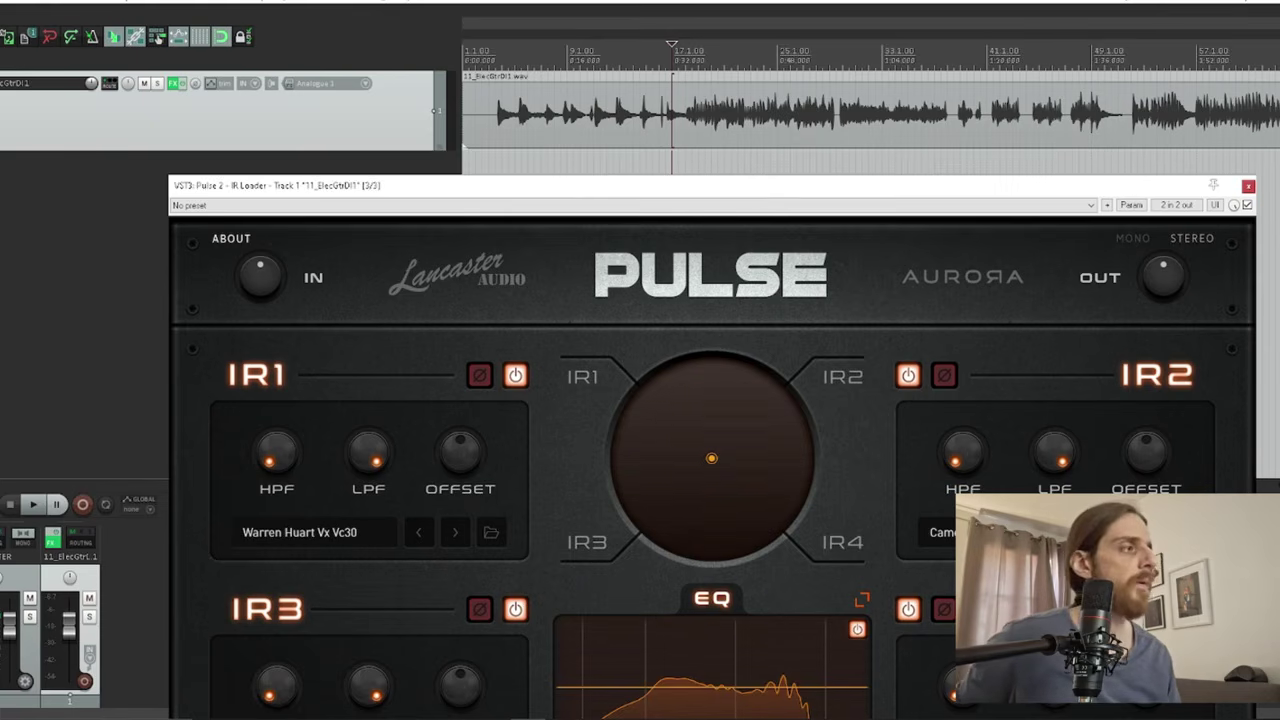
- Open the guitar track's FX chain and view the ENGL Fireball amp and NA 808 Tube Screamer plugins
{"action": "left_click", "coordinate": [1249, 187]}
{"action": "left_click", "coordinate": [176, 83]}
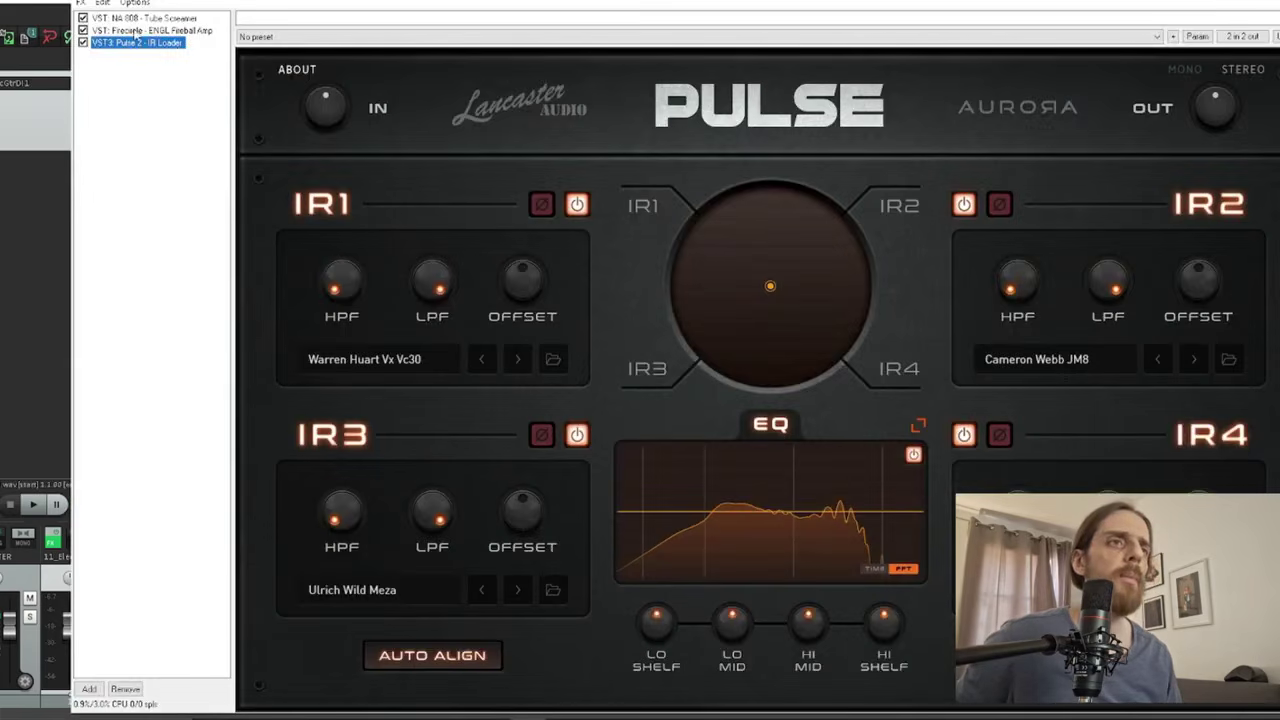
{"action": "left_click", "coordinate": [135, 31]}
{"action": "left_click_drag", "start_coordinate": [371, 2], "coordinate": [612, 205]}
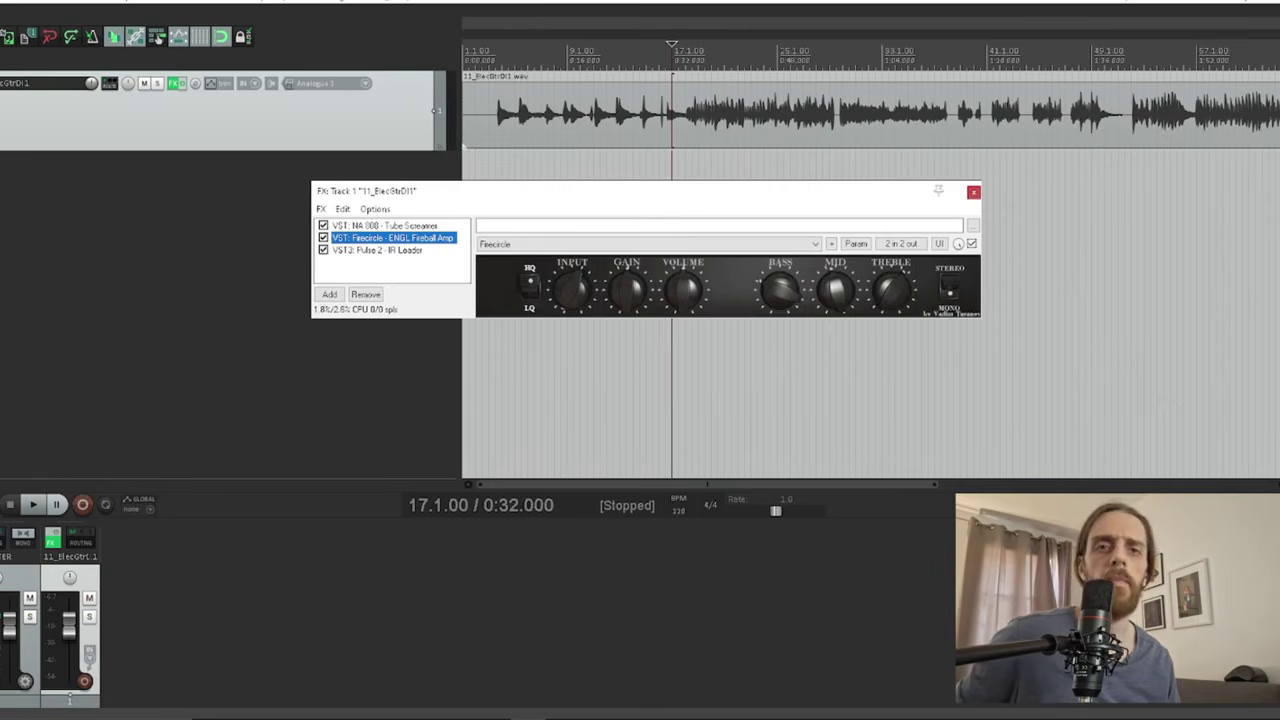
{"action": "left_click", "coordinate": [400, 226]}
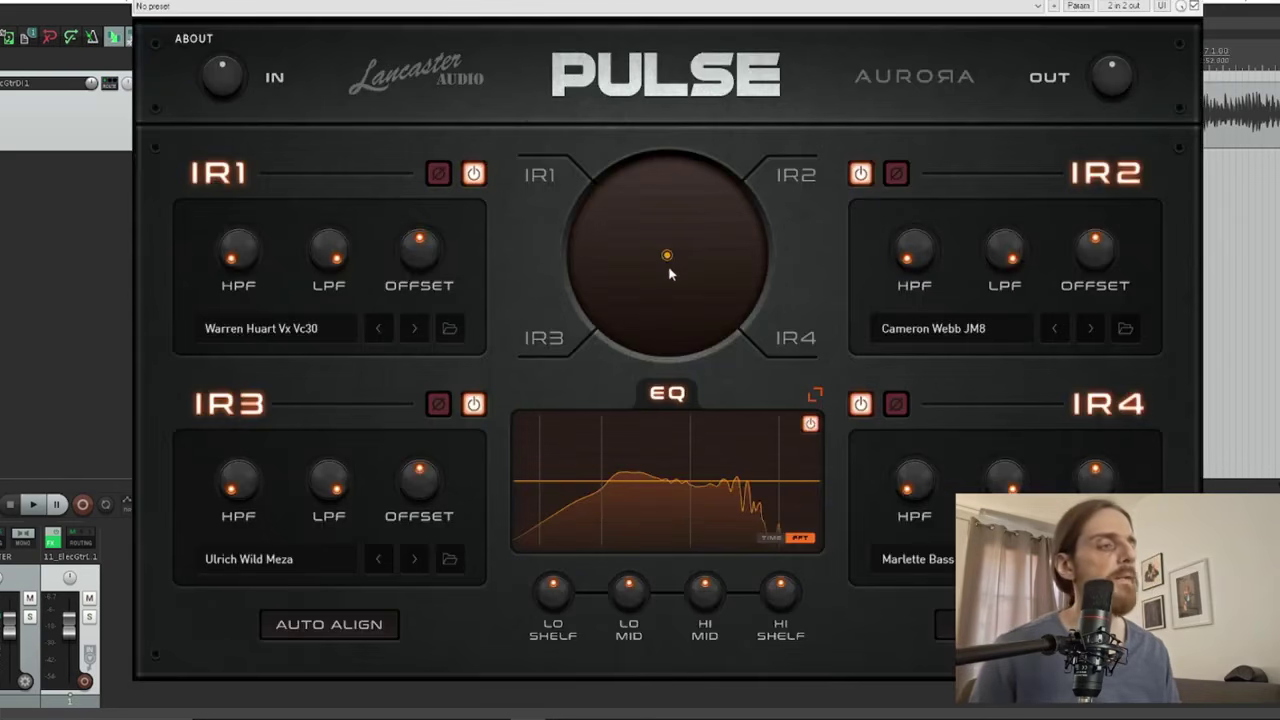
- Play the guitar track while auditioning blend positions across all four IRs, ending at the centre
{"action": "key", "text": "space"}
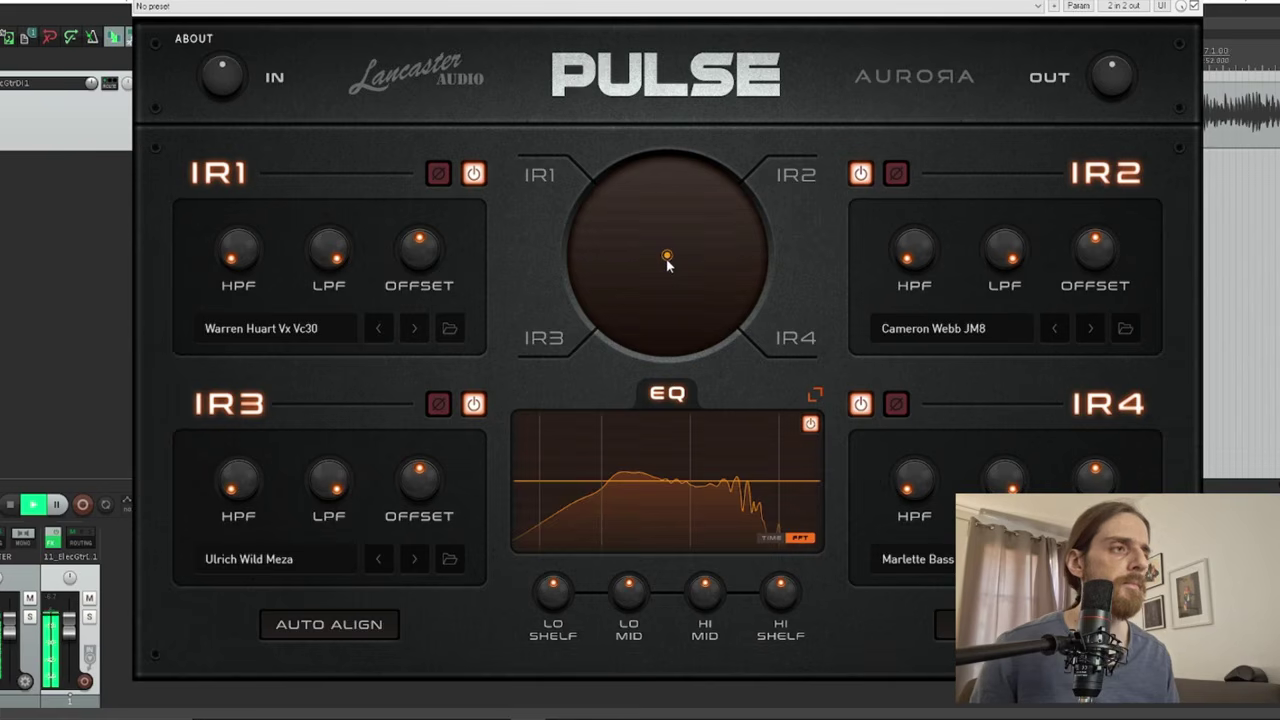
{"action": "mouse_move", "coordinate": [668, 263]}
{"action": "left_mouse_down"}
{"action": "mouse_move", "coordinate": [590, 190]}
{"action": "mouse_move", "coordinate": [572, 340]}
{"action": "mouse_move", "coordinate": [519, 112]}
{"action": "mouse_move", "coordinate": [522, 368]}
{"action": "mouse_move", "coordinate": [464, 119]}
{"action": "mouse_move", "coordinate": [814, 74]}
{"action": "mouse_move", "coordinate": [797, 398]}
{"action": "mouse_move", "coordinate": [790, 300]}
{"action": "mouse_move", "coordinate": [690, 130]}
{"action": "mouse_move", "coordinate": [666, 270]}
{"action": "mouse_move", "coordinate": [667, 258]}
{"action": "left_mouse_up"}
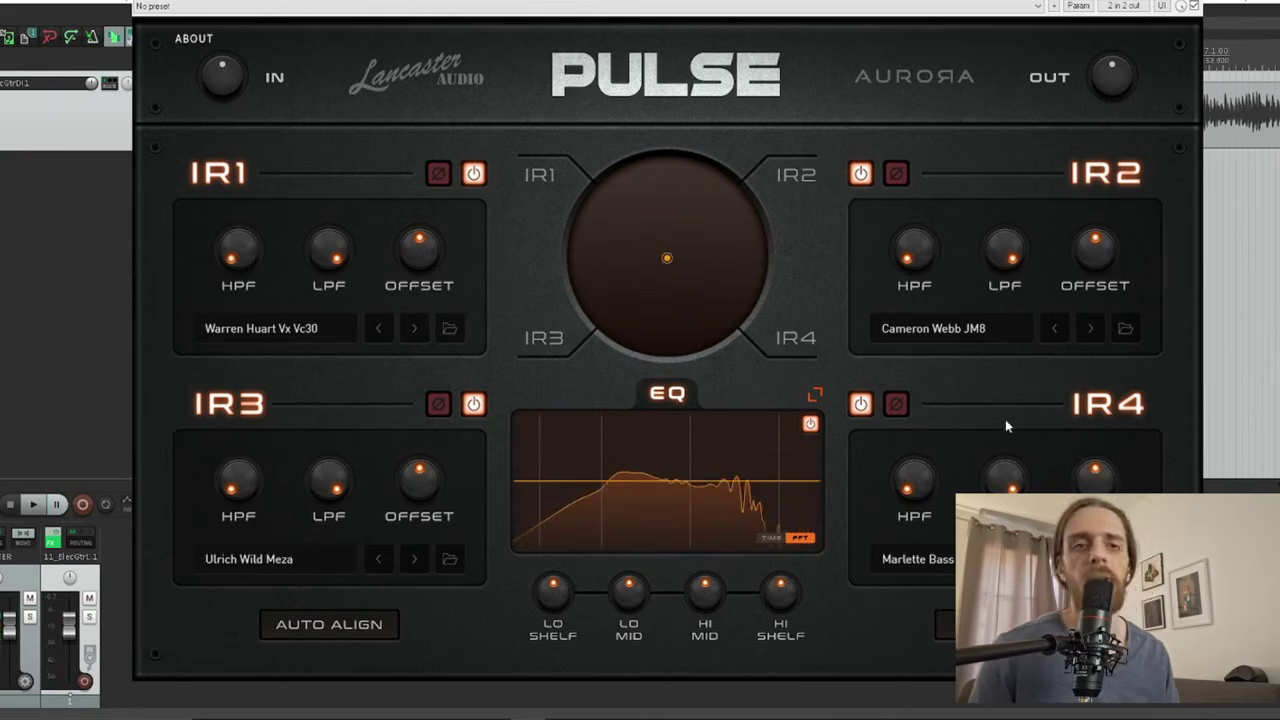
- Switch off IR4 and move the blend point fully to IR3, playing the guitar track to hear it
{"action": "left_click", "coordinate": [864, 408]}
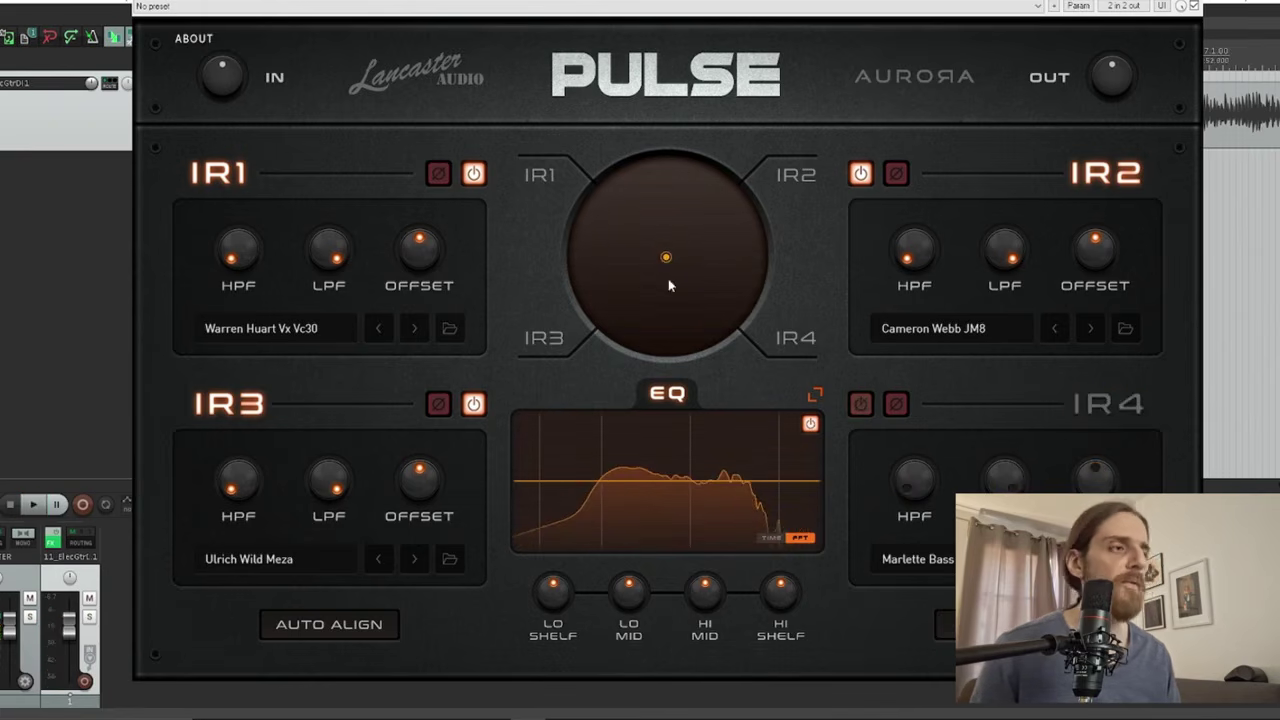
{"action": "key", "text": "space"}
{"action": "left_click_drag", "start_coordinate": [668, 261], "coordinate": [553, 349]}
{"action": "key", "text": "space"}
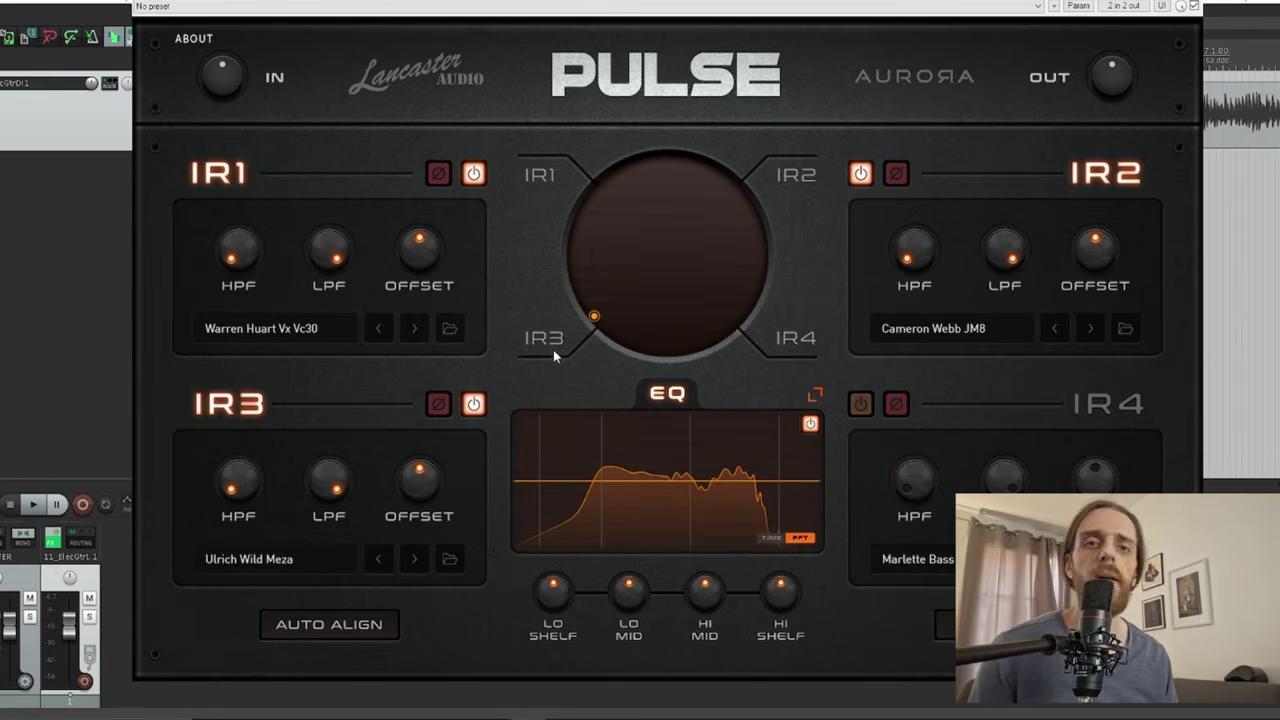
{"action": "key", "text": "space"}
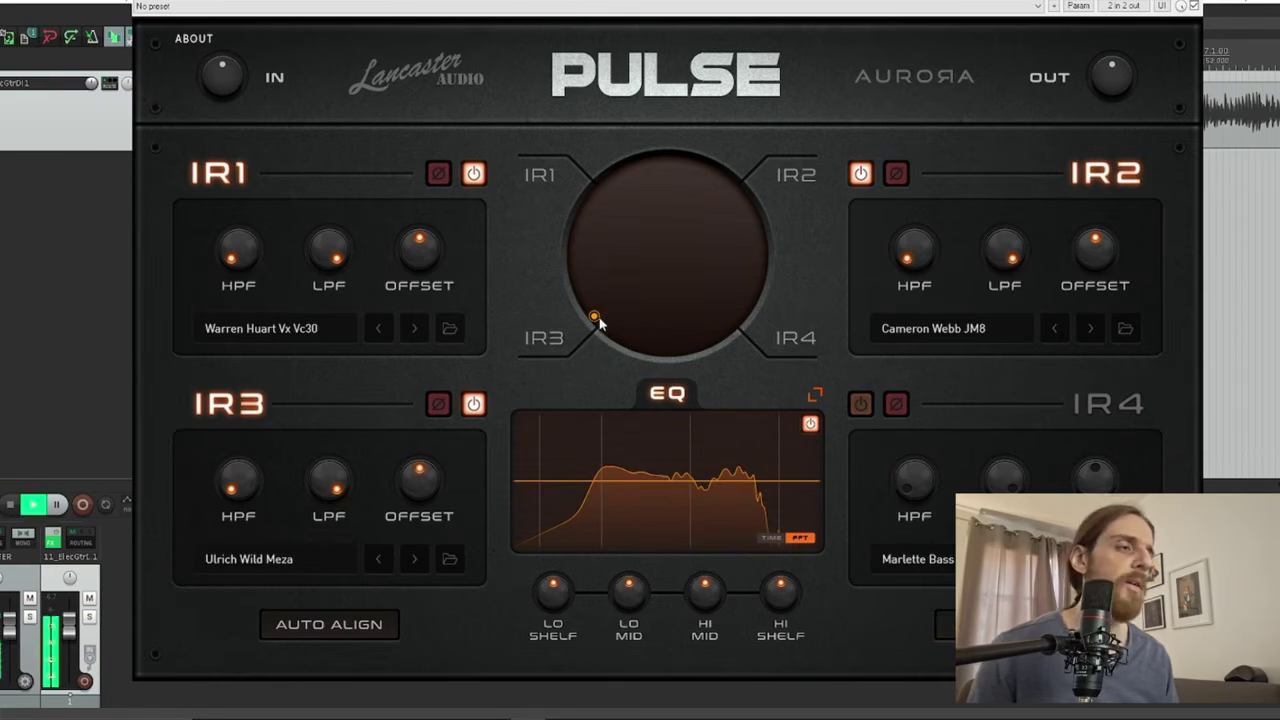
{"action": "key", "text": "space"}
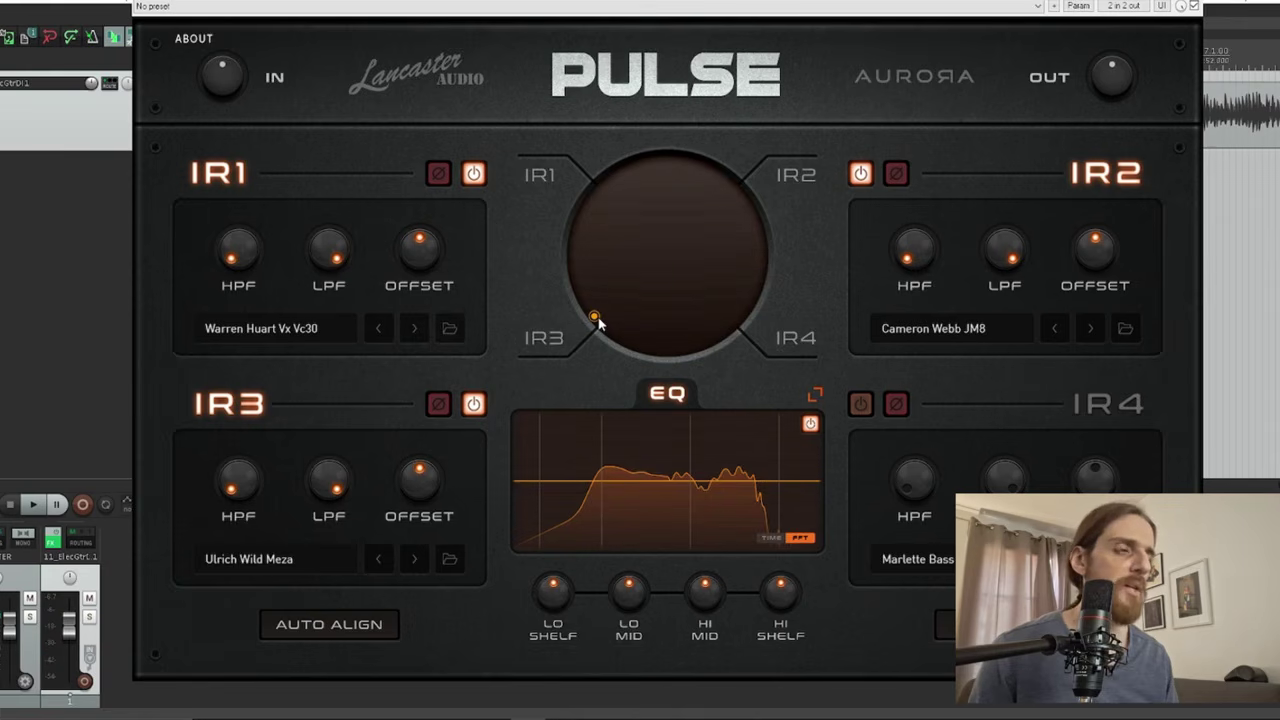
- Move the blend point from IR3 fully to IR1 while listening to the guitar track
{"action": "key", "text": "space"}
{"action": "left_click_drag", "start_coordinate": [595, 317], "coordinate": [601, 280]}
{"action": "key", "text": "space"}
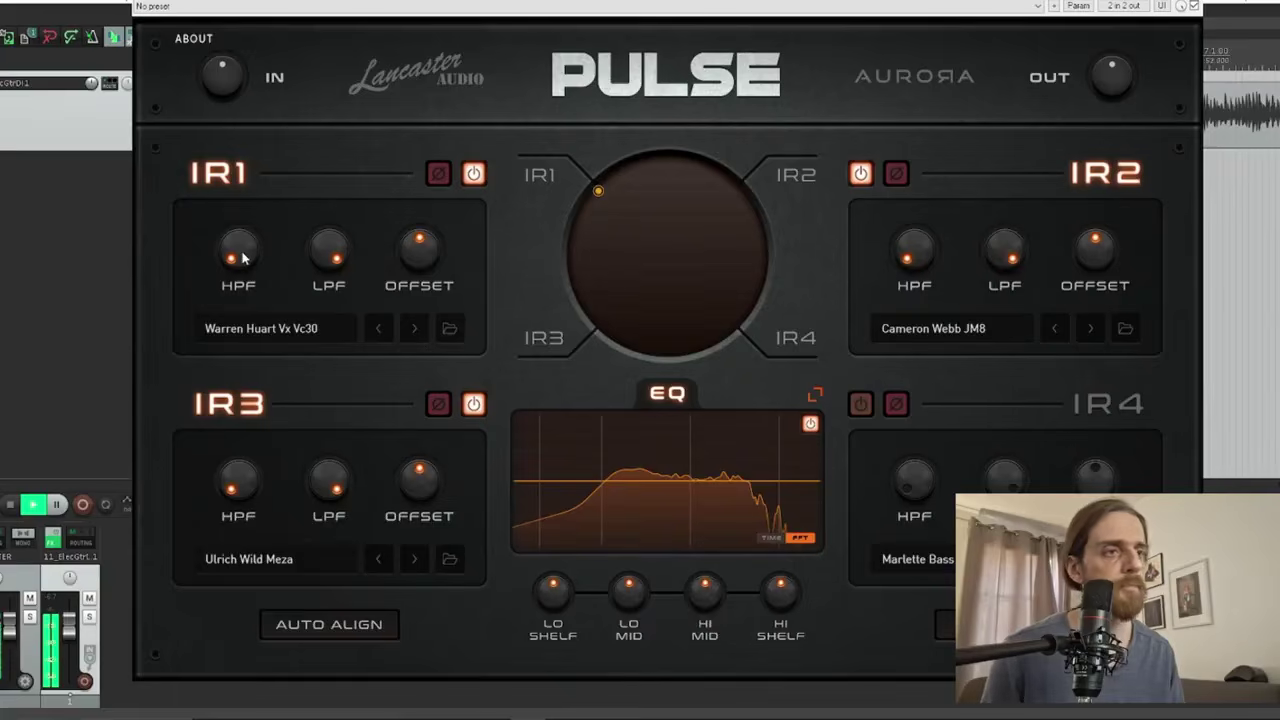
- Try IR1's high-pass filter up to about 312 Hz and reset it to off
{"action": "left_click_drag", "start_coordinate": [242, 258], "coordinate": [200, 645]}
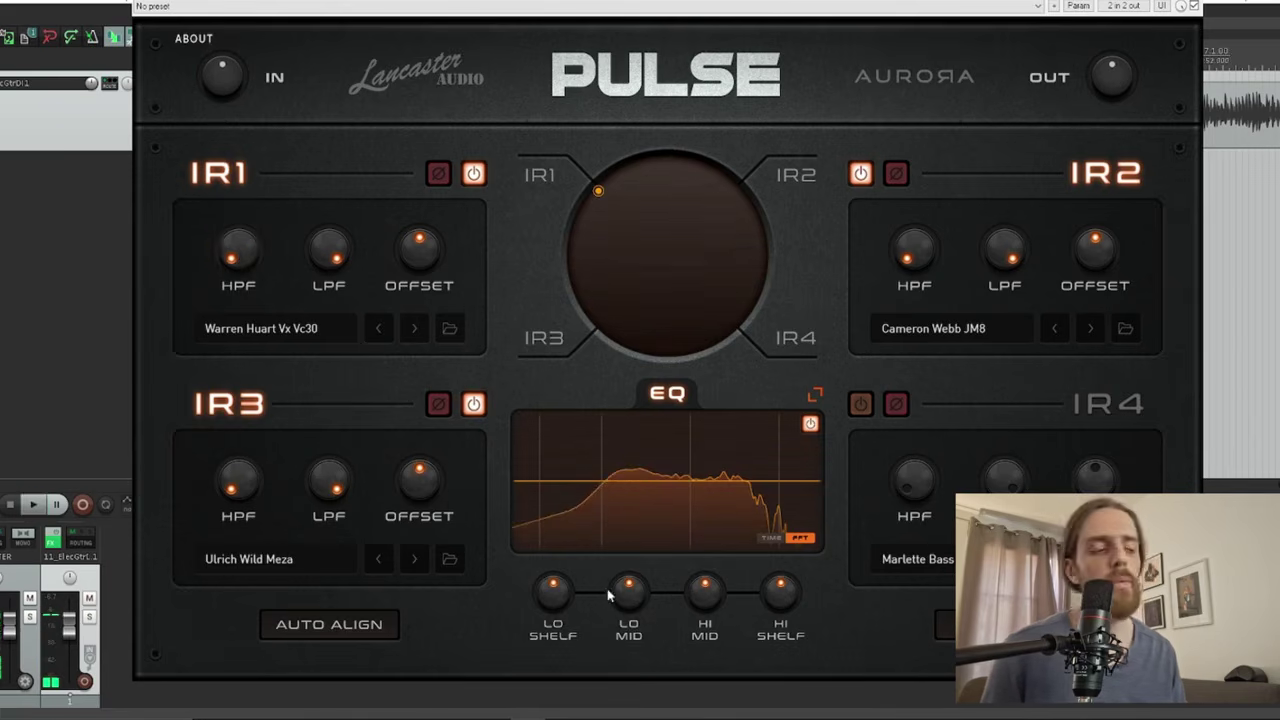
{"action": "left_click_drag", "start_coordinate": [238, 250], "coordinate": [233, 150]}
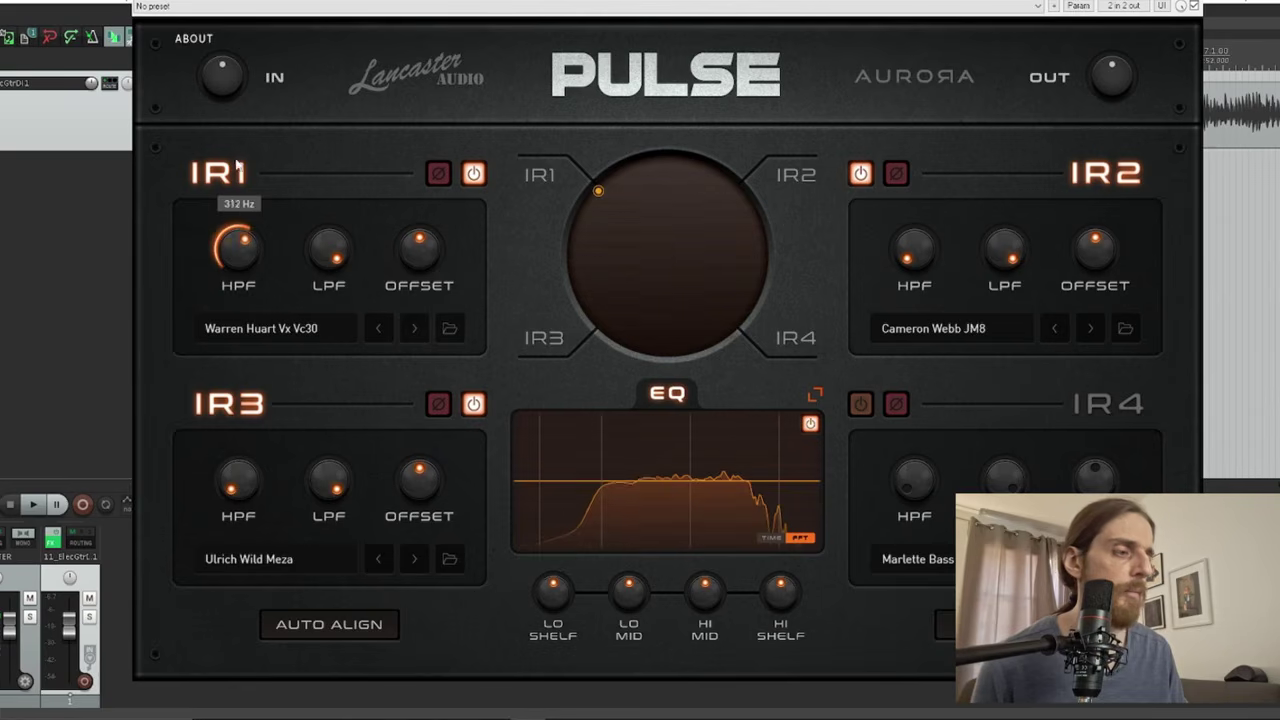
{"action": "left_click_drag", "start_coordinate": [240, 250], "coordinate": [272, 400]}
- Try IR1's low-pass filter at 1.0 kHz and 5.9 kHz during playback, reset it to off and stop the track
{"action": "left_click", "coordinate": [330, 252]}
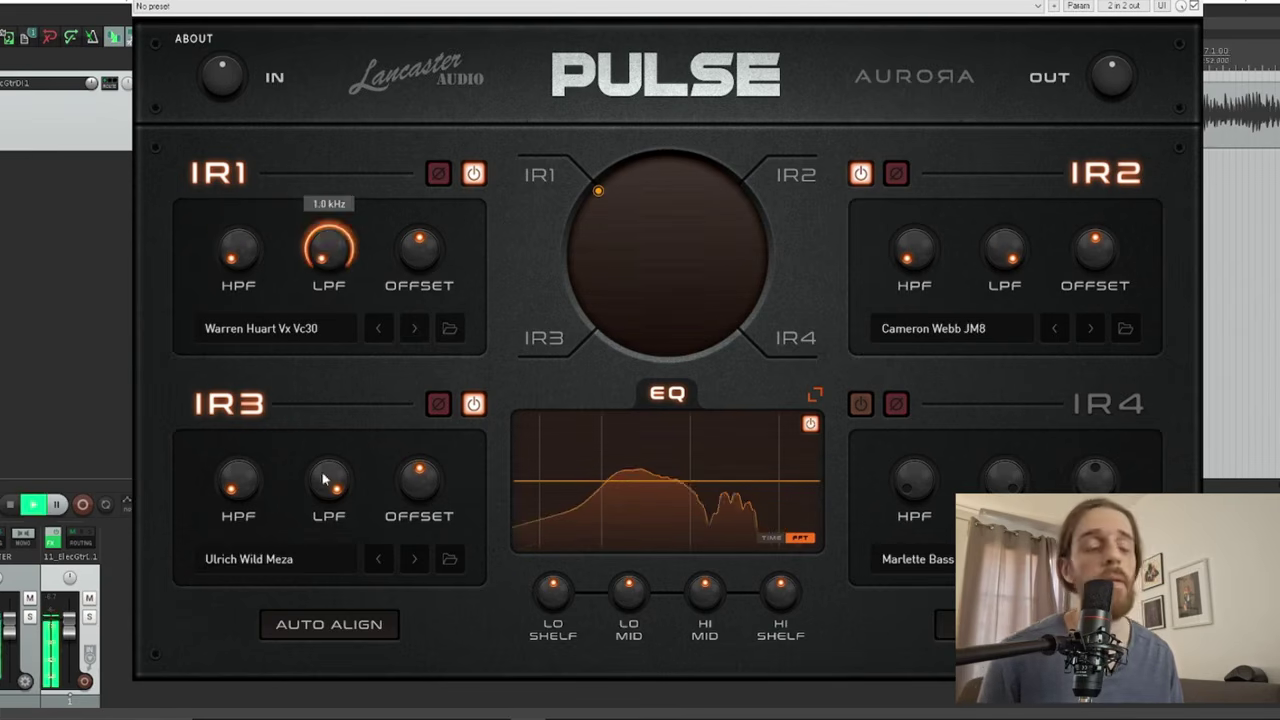
{"action": "left_click_drag", "start_coordinate": [330, 240], "coordinate": [331, 392]}
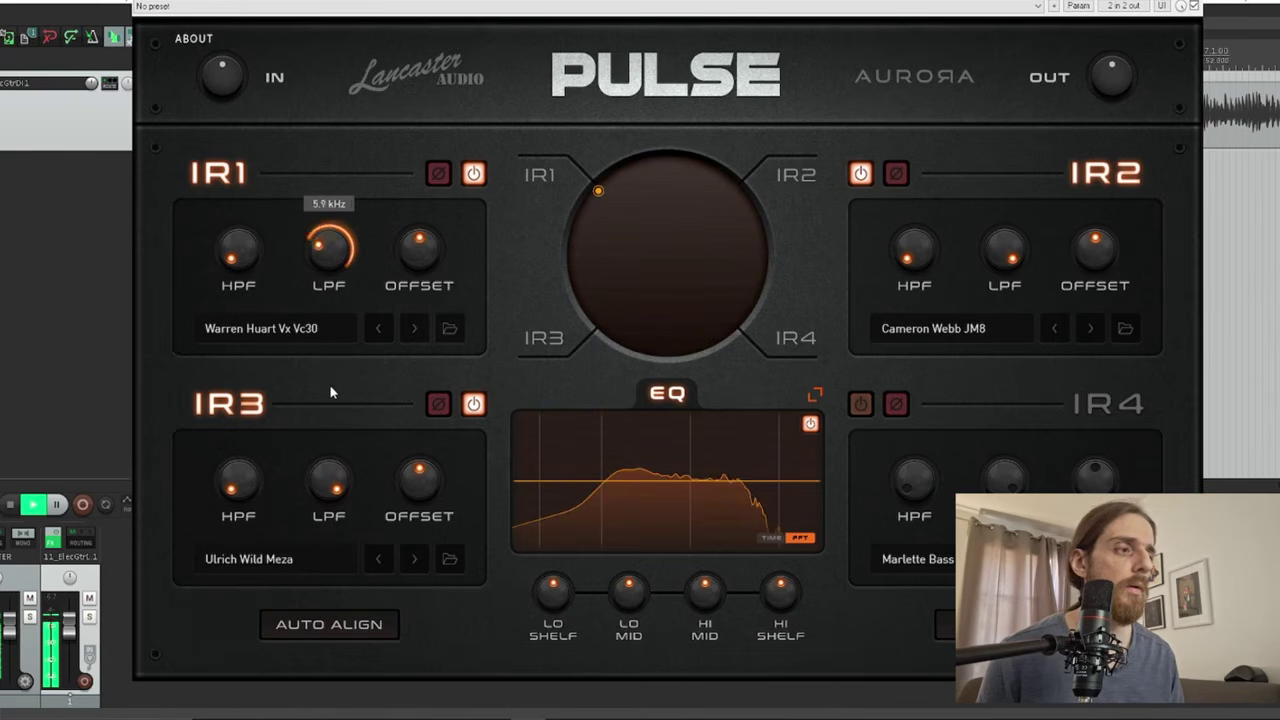
{"action": "double_click", "coordinate": [327, 261]}
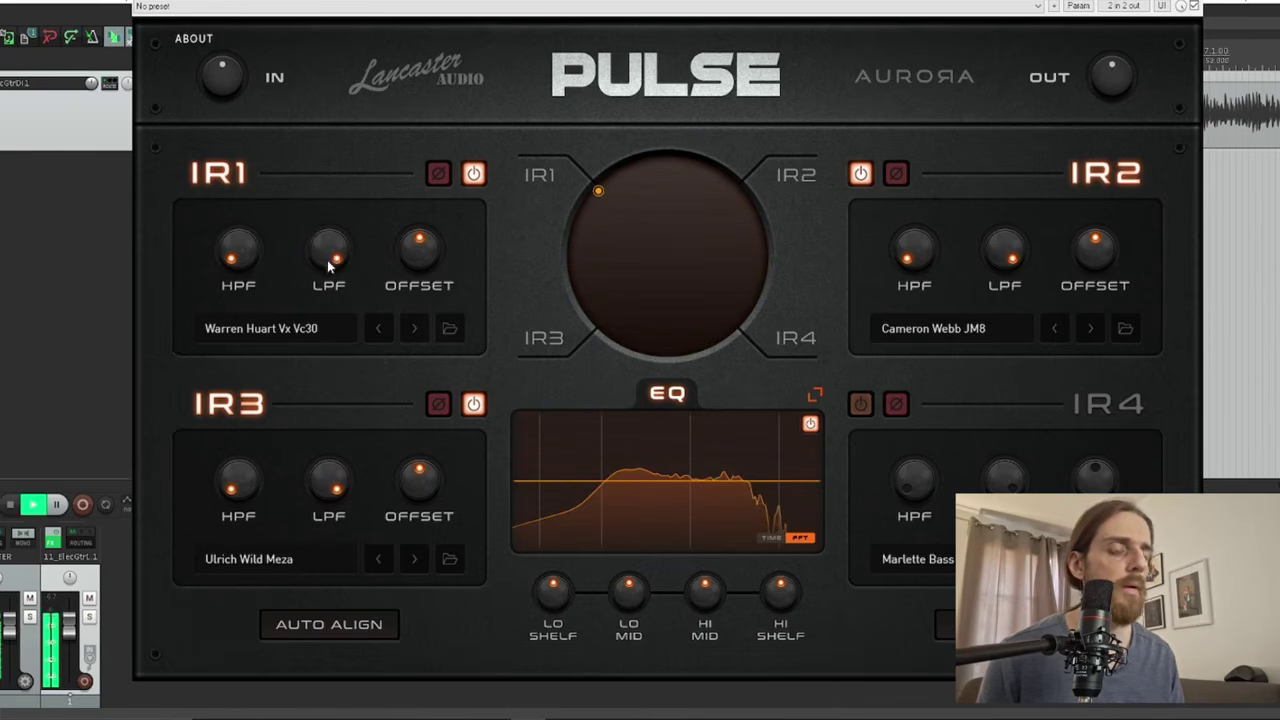
{"action": "key", "text": "space"}
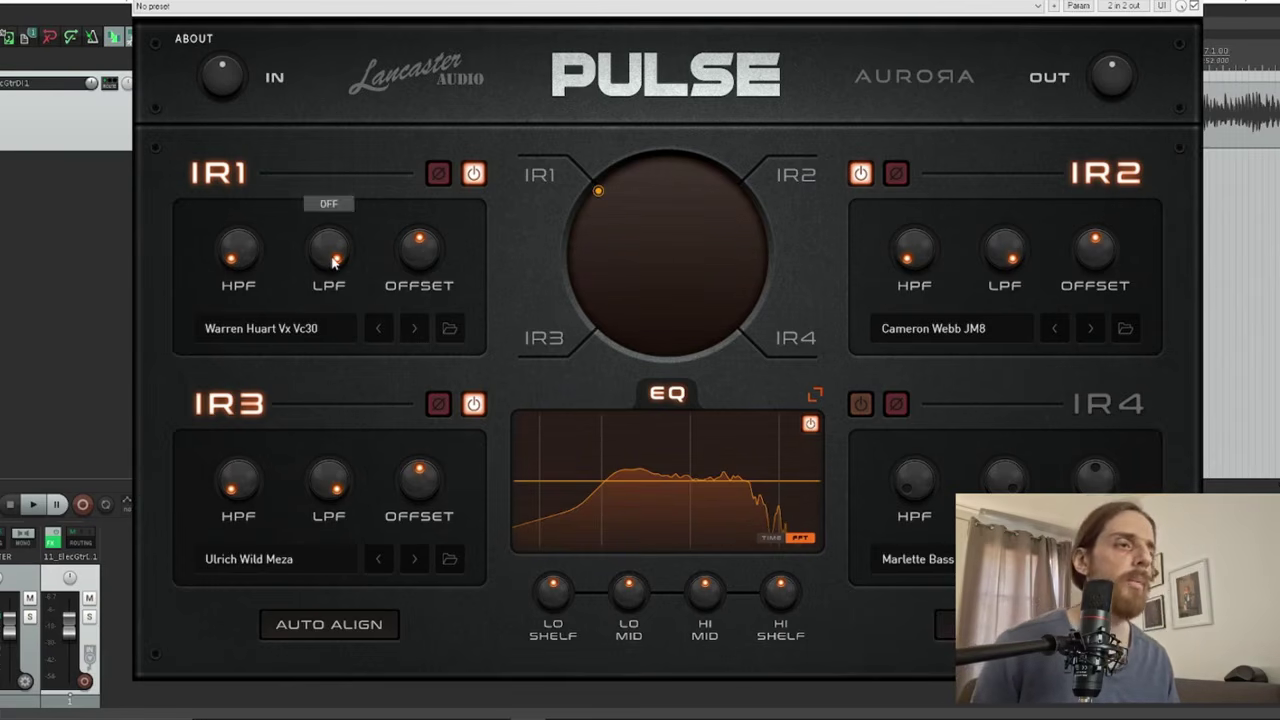
- Play the guitar track and sweep the blend point from IR1 toward IR2, ending midway between IR1 and IR3
{"action": "key", "text": "space"}
{"action": "left_click_drag", "start_coordinate": [598, 190], "coordinate": [748, 237]}
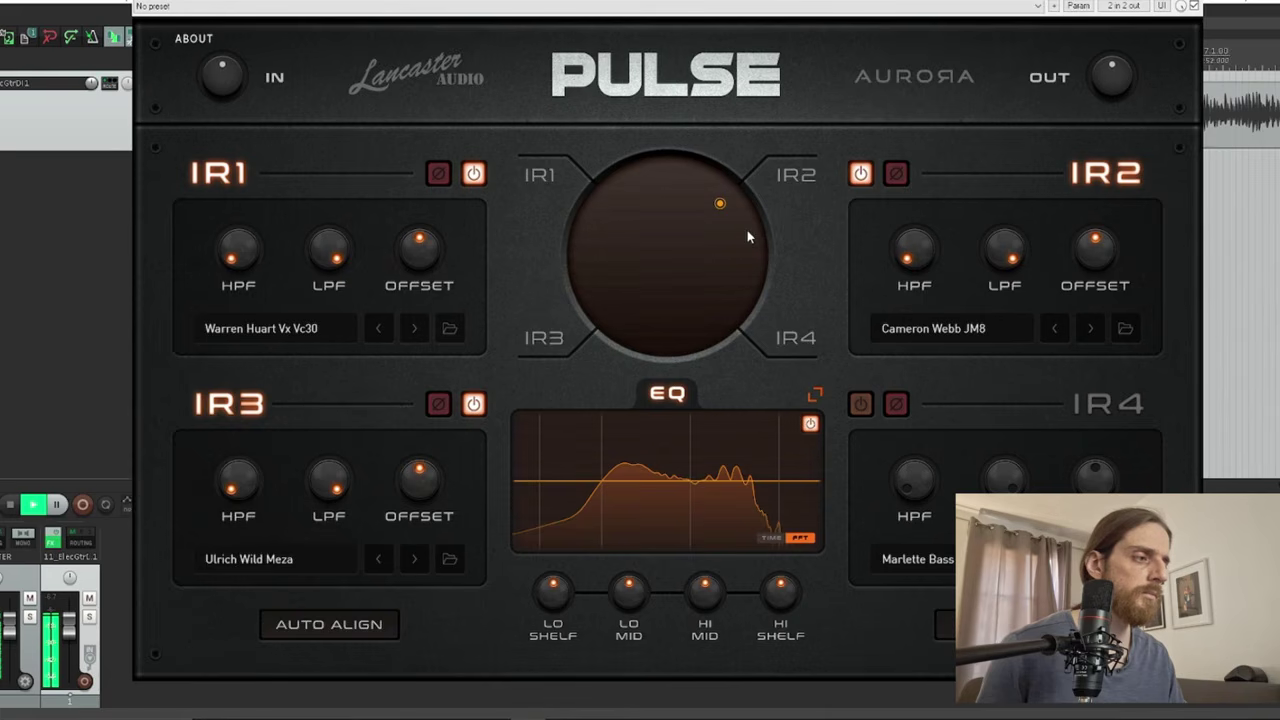
{"action": "left_click_drag", "start_coordinate": [747, 237], "coordinate": [578, 257]}
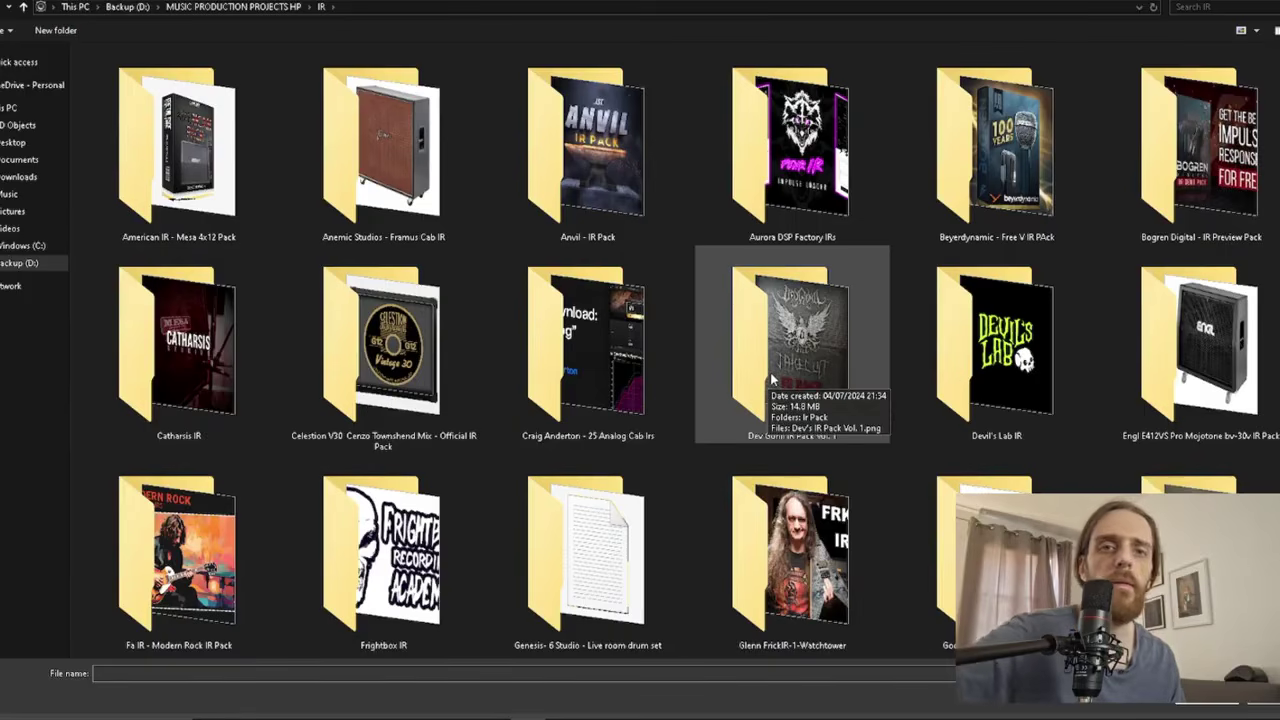
- Browse the impulse response packs in the IR folder and load 57 - dust cap from Anvil - IR Pack into IR1
{"action": "scroll", "coordinate": [770, 380], "scroll_direction": "down", "scroll_amount": 15}
{"action": "scroll", "coordinate": [771, 378], "scroll_direction": "up", "scroll_amount": 15}
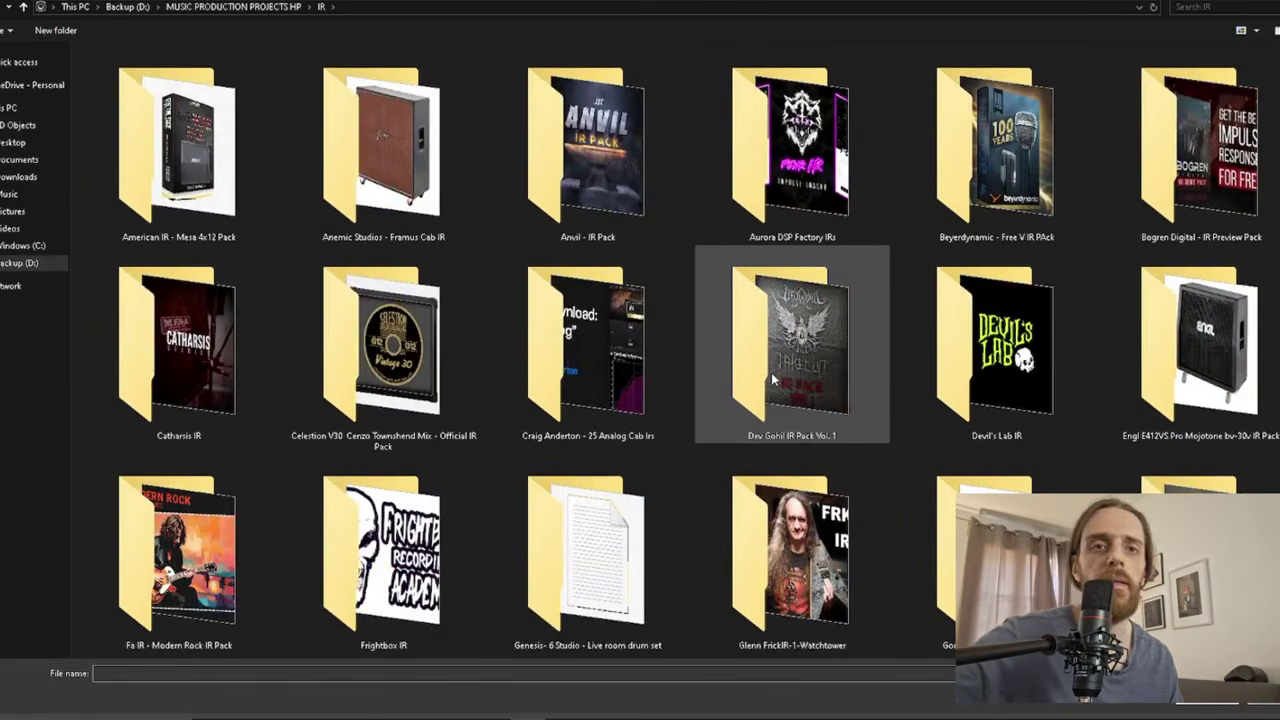
{"action": "scroll", "coordinate": [771, 372], "scroll_direction": "down", "scroll_amount": 4}
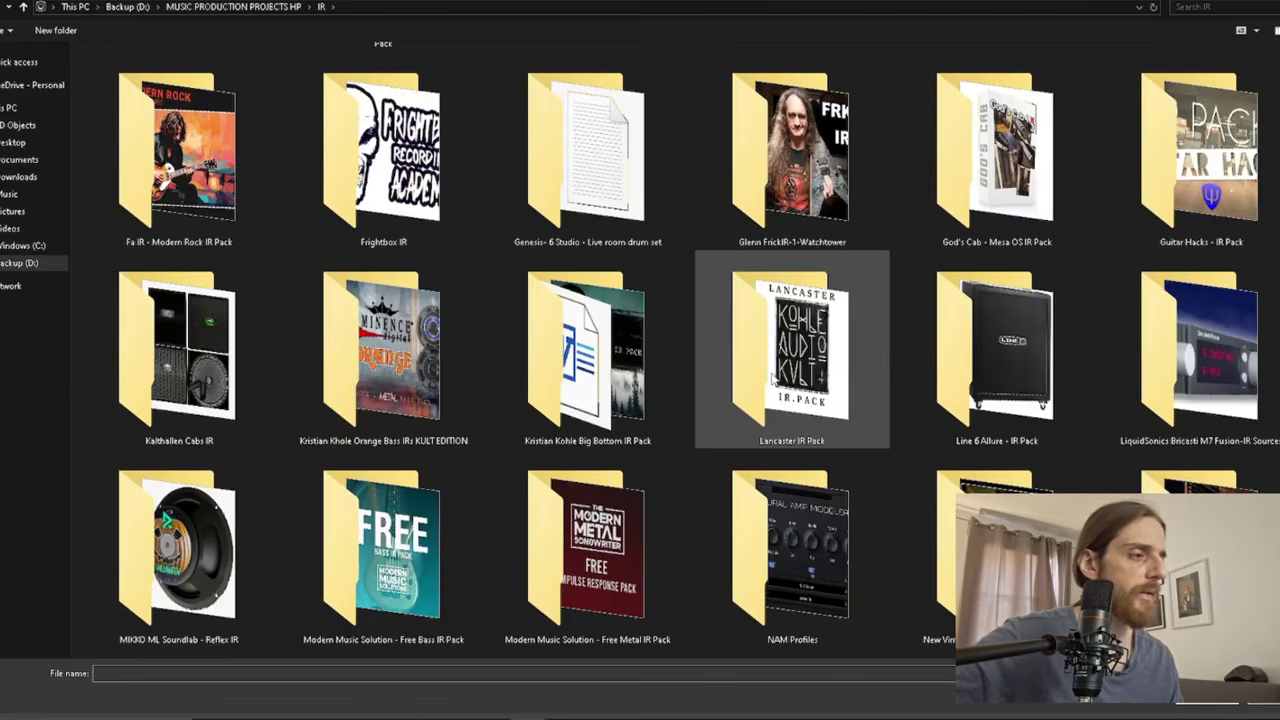
{"action": "scroll", "coordinate": [771, 375], "scroll_direction": "up", "scroll_amount": 4}
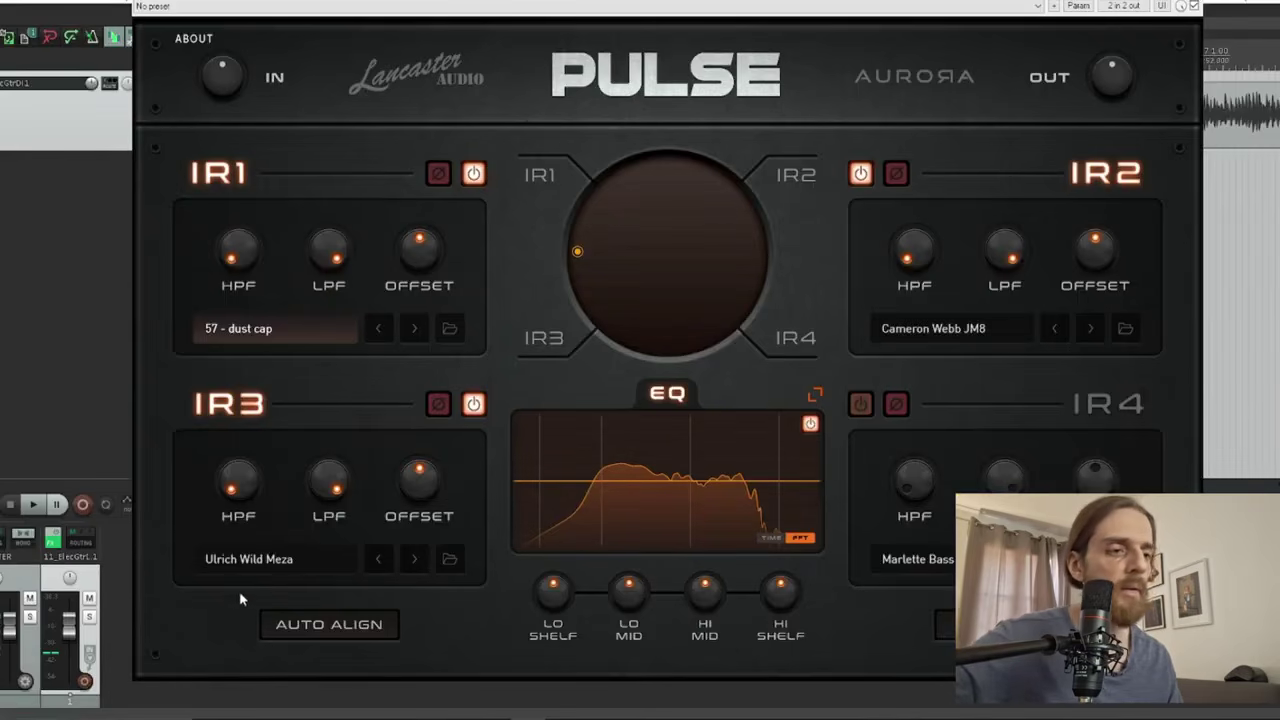
- Load Royer 121 - dust cap from the Mesa Rectifier 4x12 V30 folder into IR3 and switch off IR2
{"action": "left_click", "coordinate": [450, 560]}
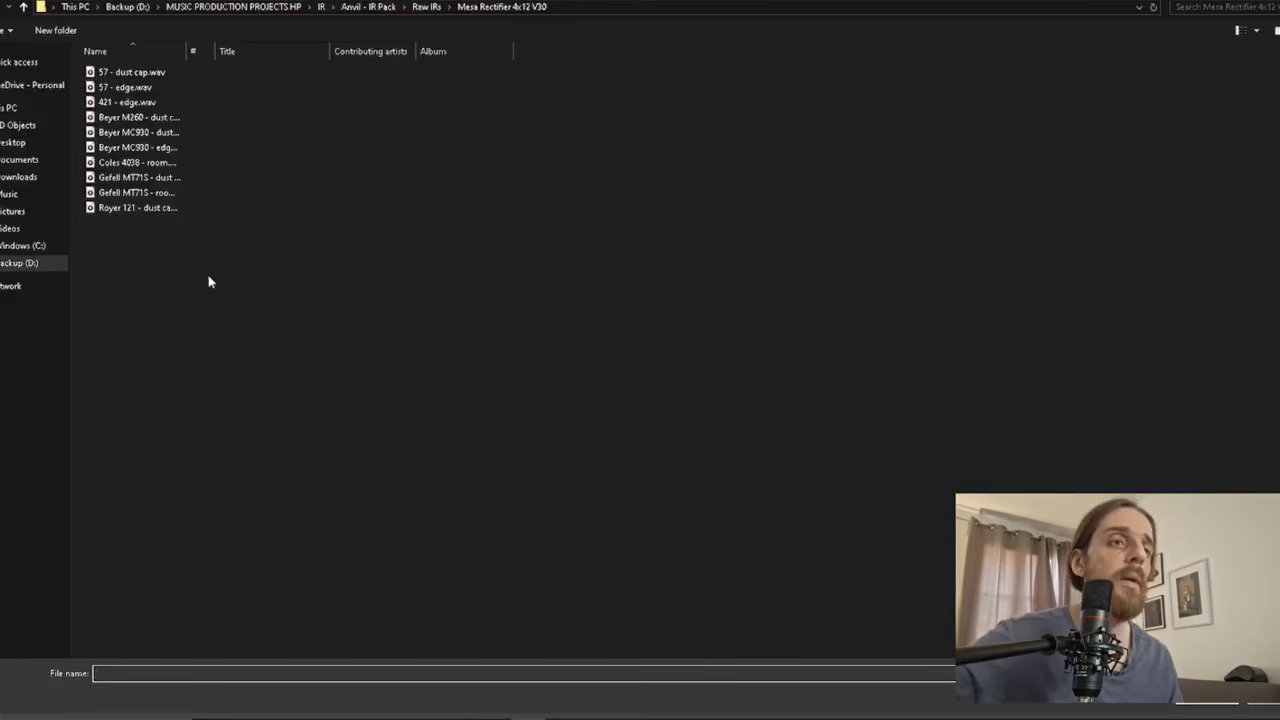
{"action": "double_click", "coordinate": [166, 214]}
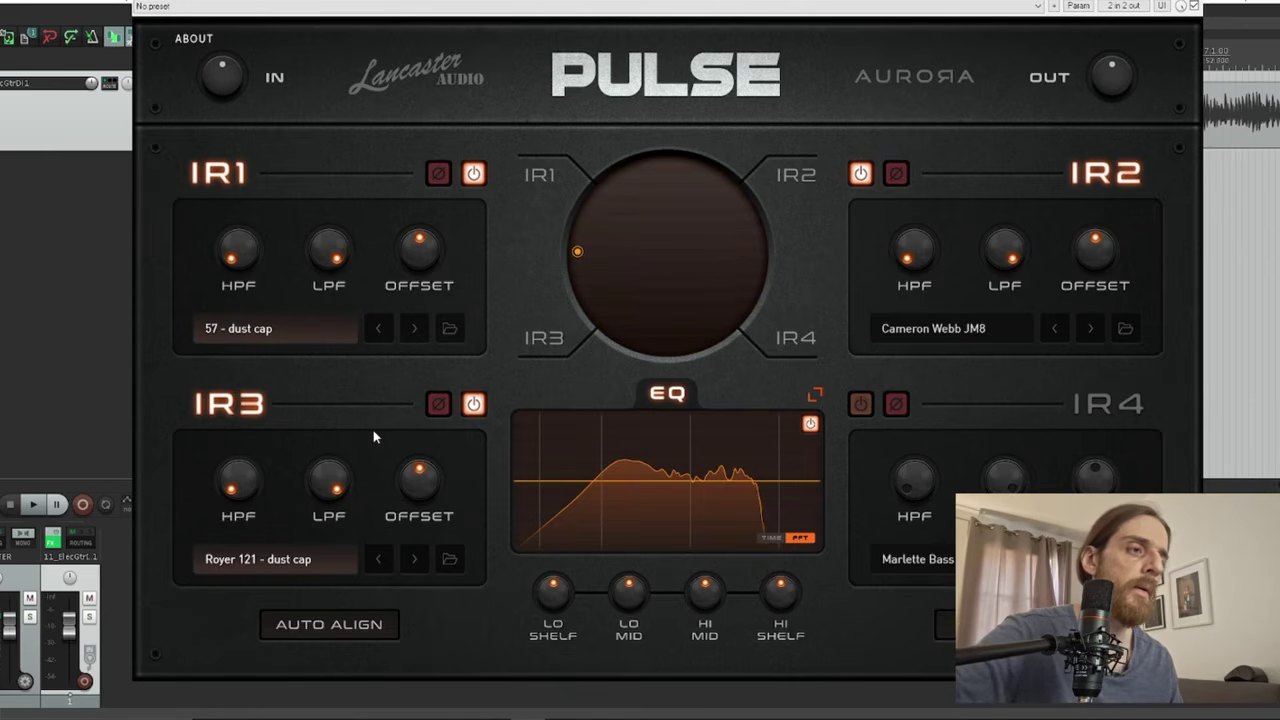
{"action": "left_click", "coordinate": [862, 174]}
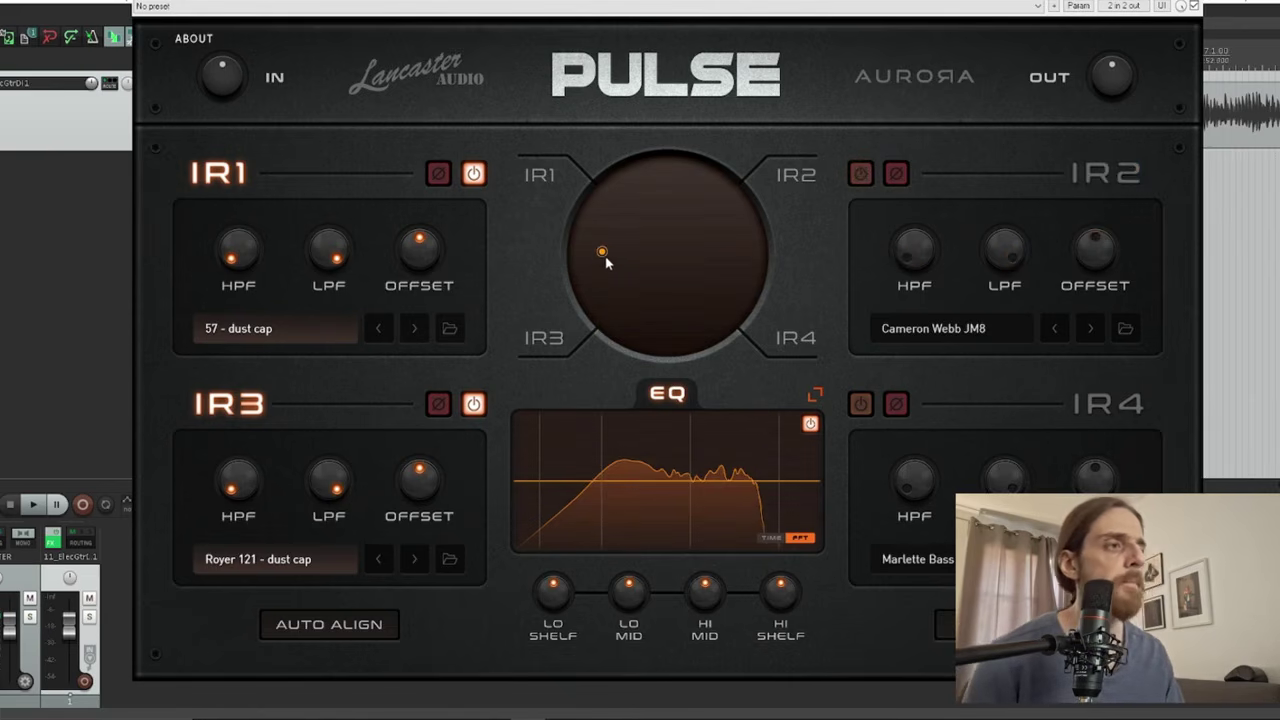
- Play the track with the blend point between IR1 and IR3 and try inverting IR3's phase
{"action": "key", "text": "space"}
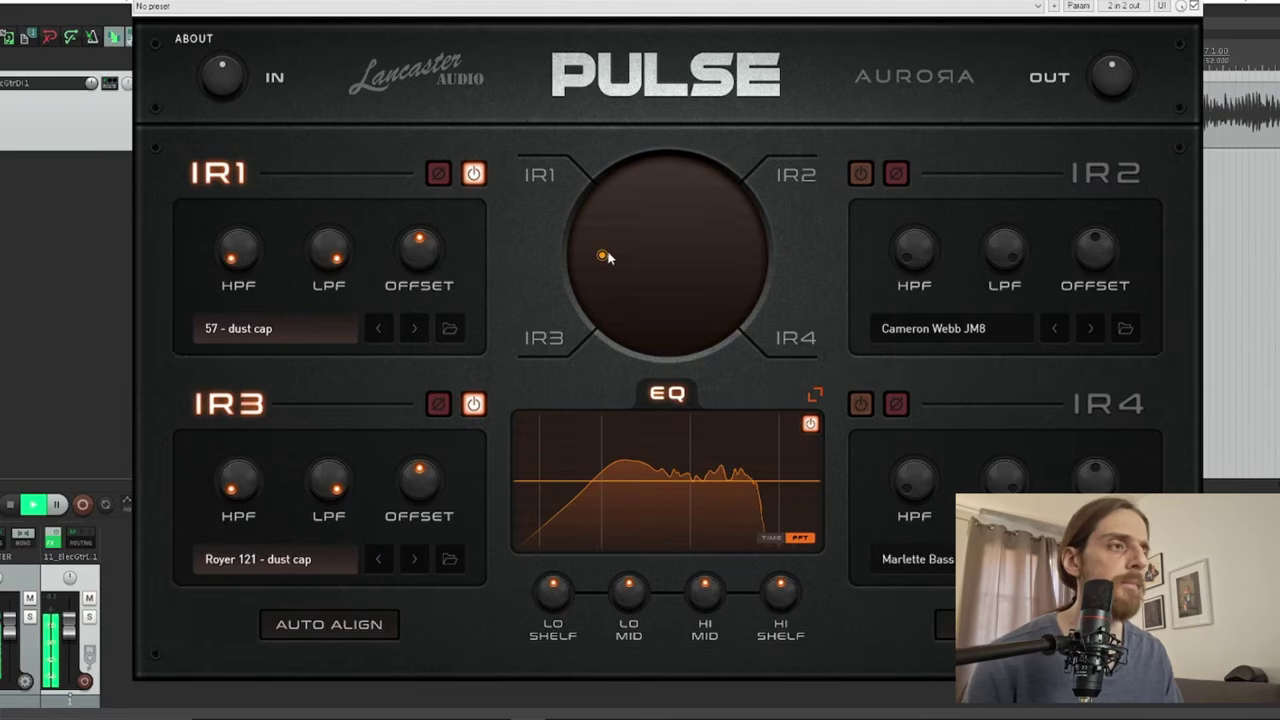
{"action": "mouse_move", "coordinate": [602, 257]}
{"action": "left_mouse_down"}
{"action": "mouse_move", "coordinate": [603, 184]}
{"action": "mouse_move", "coordinate": [572, 368]}
{"action": "mouse_move", "coordinate": [566, 188]}
{"action": "mouse_move", "coordinate": [575, 266]}
{"action": "mouse_move", "coordinate": [543, 281]}
{"action": "mouse_move", "coordinate": [544, 139]}
{"action": "mouse_move", "coordinate": [531, 272]}
{"action": "mouse_move", "coordinate": [612, 280]}
{"action": "mouse_move", "coordinate": [605, 190]}
{"action": "mouse_move", "coordinate": [603, 274]}
{"action": "mouse_move", "coordinate": [598, 252]}
{"action": "left_mouse_up"}
{"action": "left_click", "coordinate": [442, 410]}
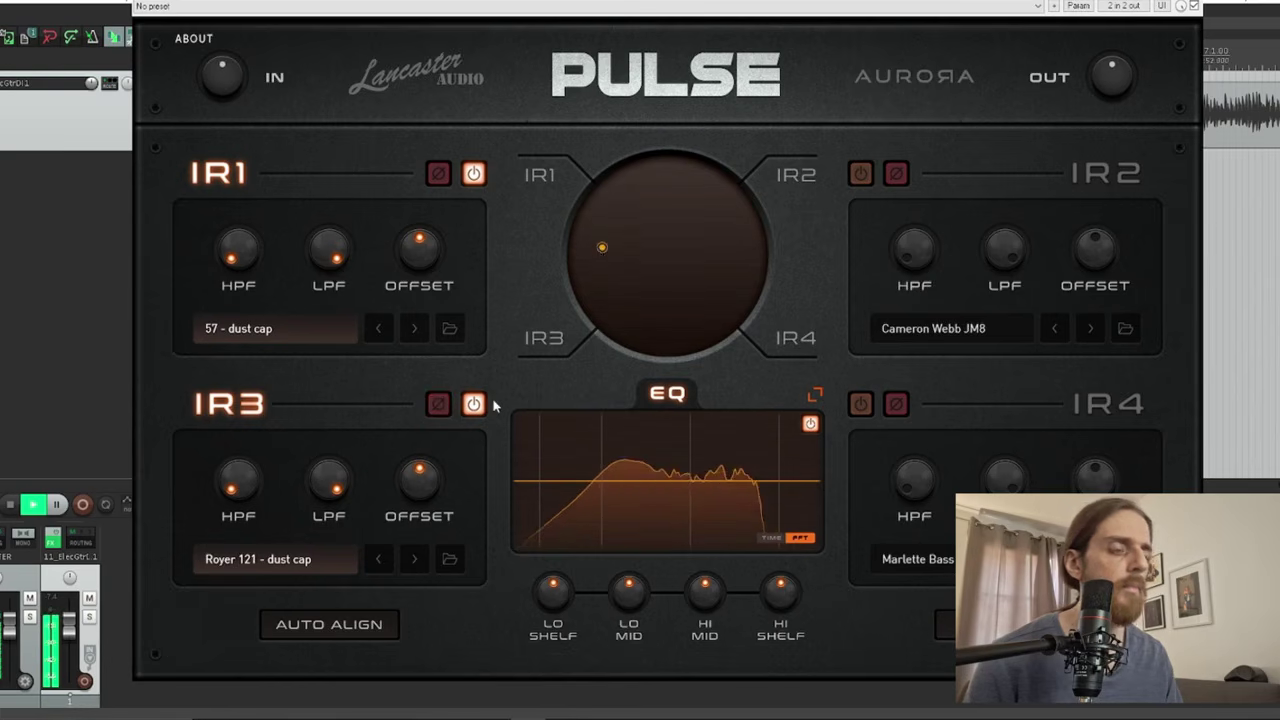
{"action": "left_click", "coordinate": [440, 404]}
{"action": "left_click_drag", "start_coordinate": [601, 252], "coordinate": [602, 264]}
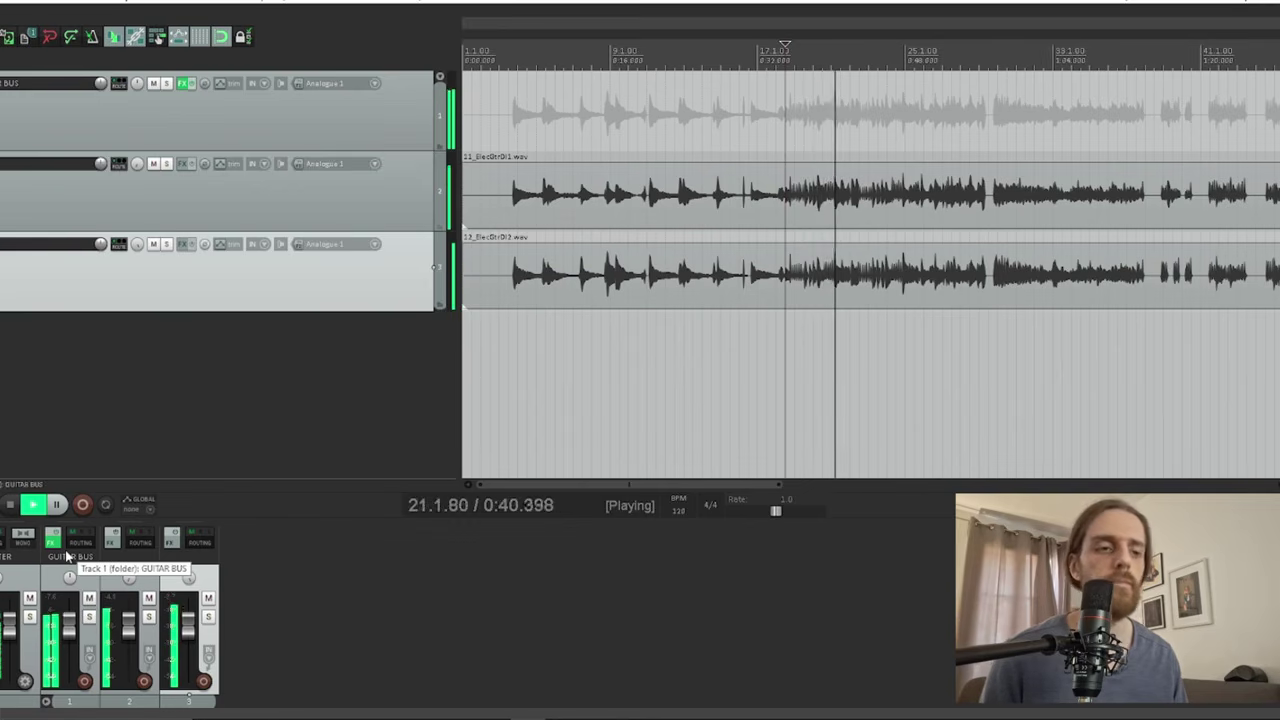
- Open the GUITAR BUS effects chain, show the Pulse 2 IR Loader and stop playback
{"action": "left_click", "coordinate": [53, 543]}
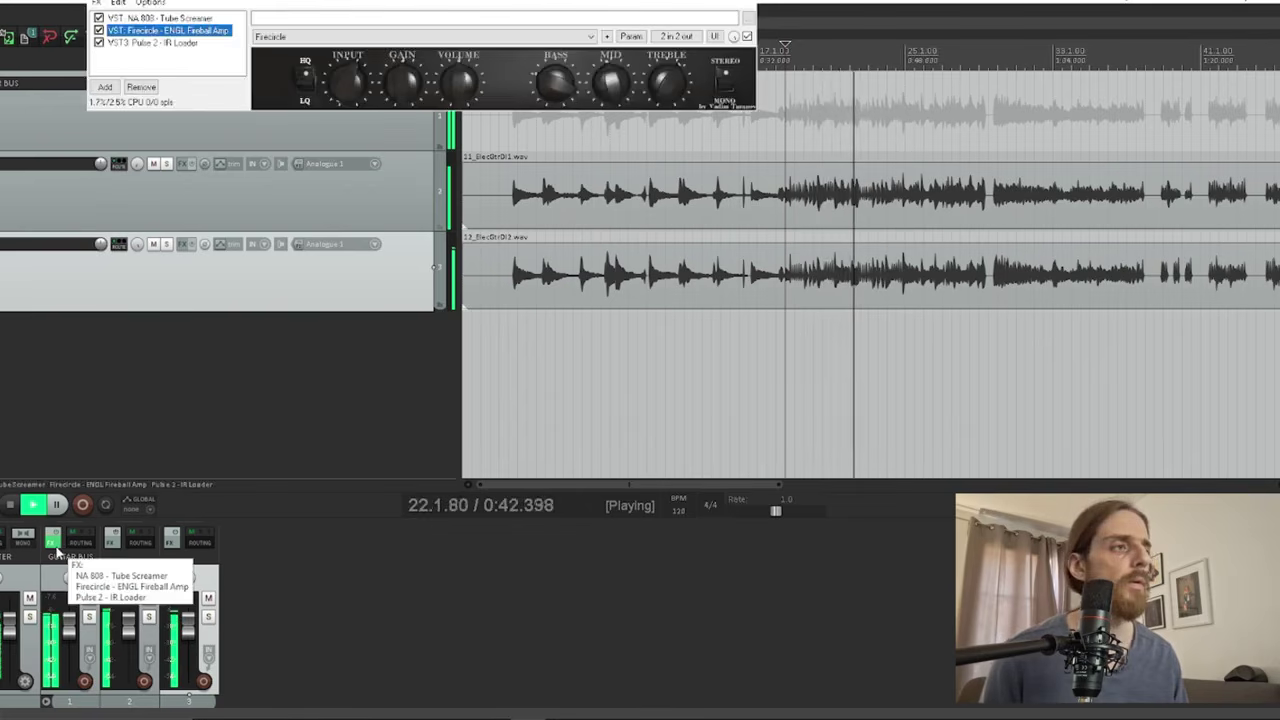
{"action": "left_click", "coordinate": [165, 43]}
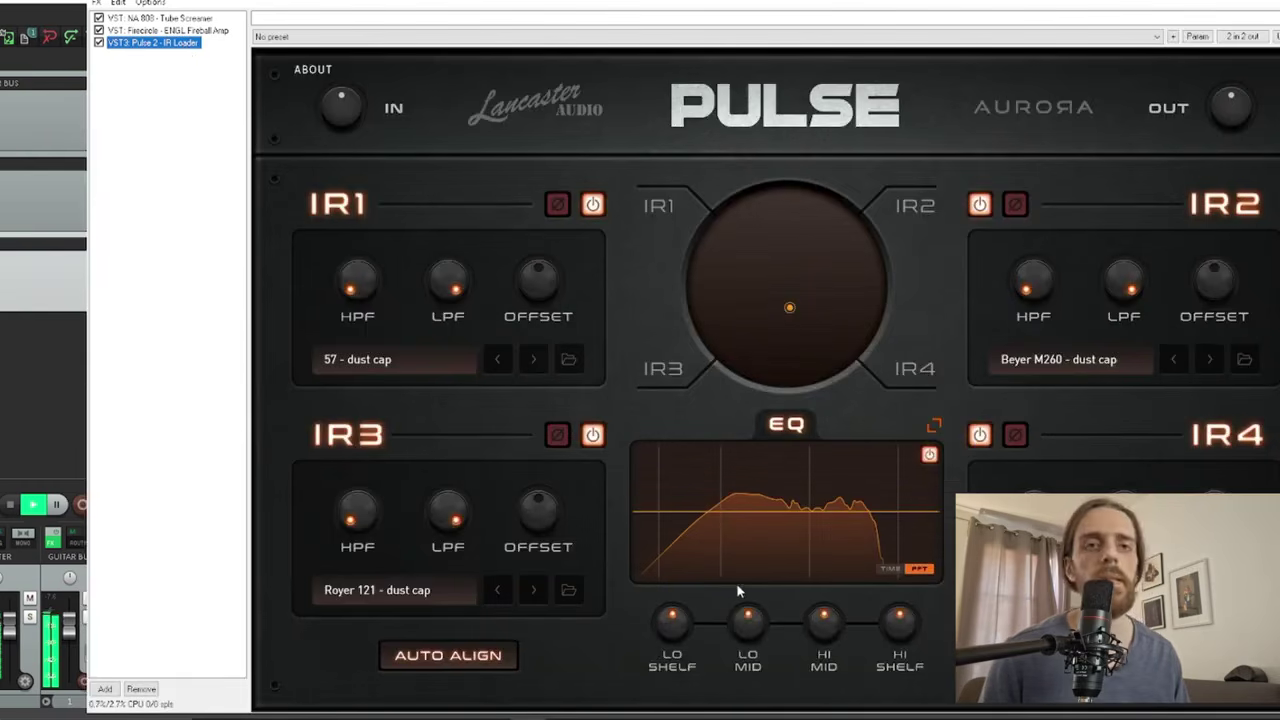
{"action": "key", "text": "space"}
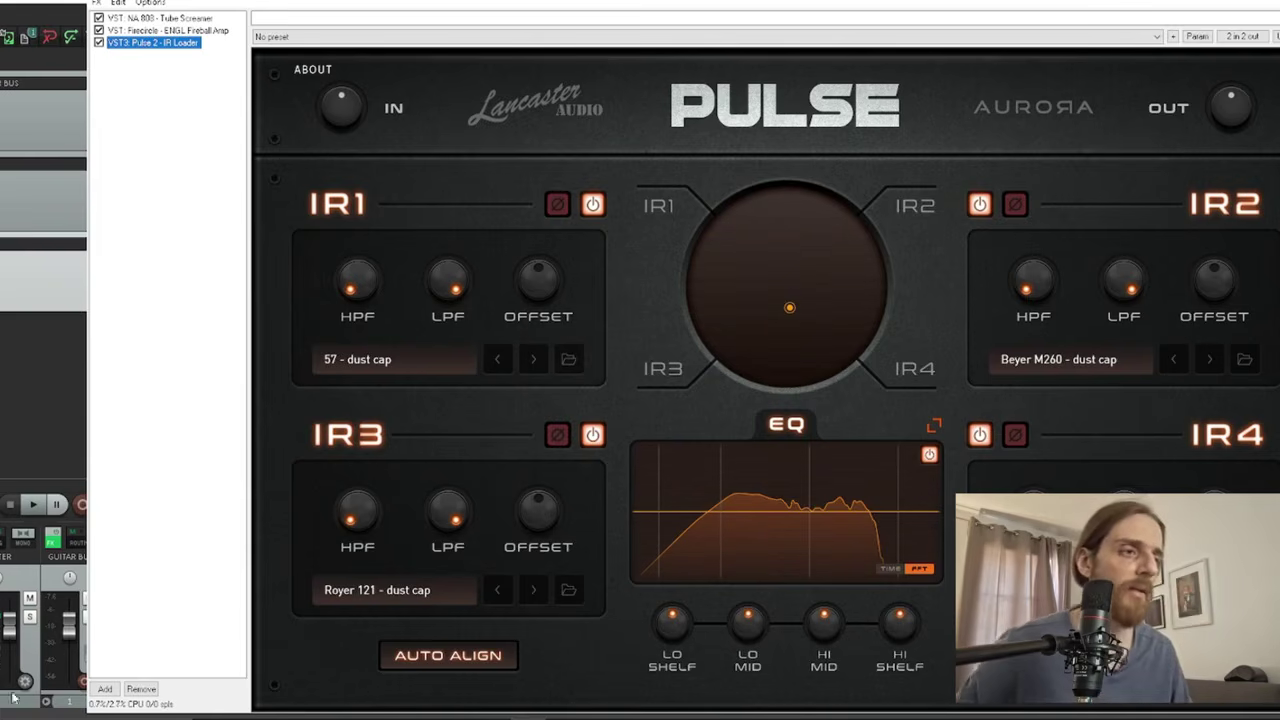
- Try the Warren Huart Vx Vc30 impulse response in IR1 and return to 57 - dust cap
{"action": "scroll", "coordinate": [381, 365], "scroll_direction": "down", "scroll_amount": 1}
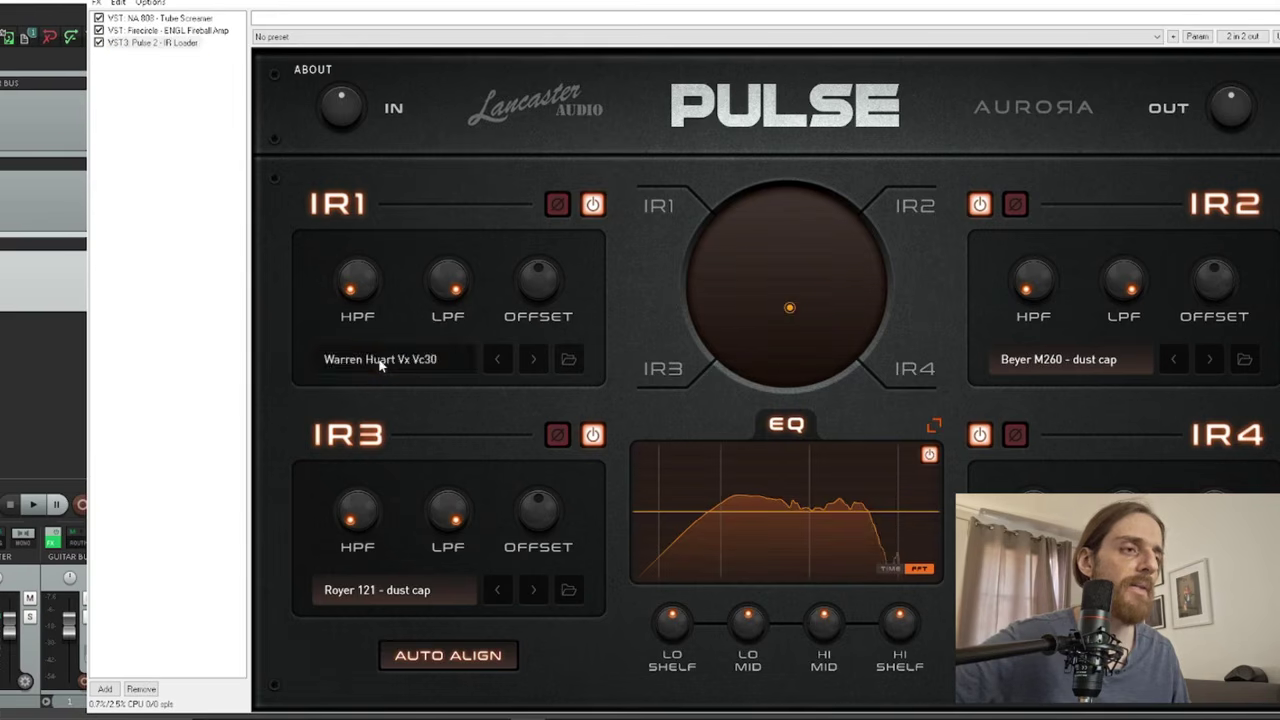
{"action": "scroll", "coordinate": [381, 365], "scroll_direction": "up", "scroll_amount": 1}
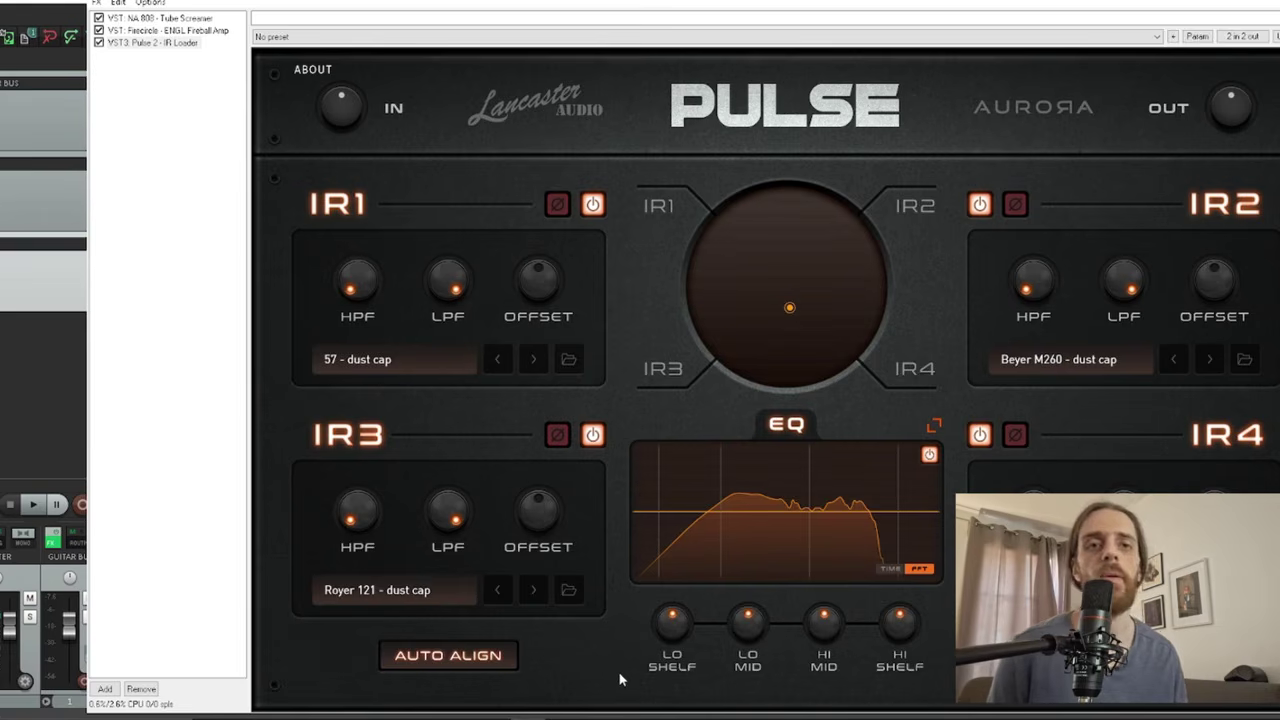
- During playback, try the Lo Shelf at -12.0 dB and a Lo Mid cut, reset each band and stop the track
{"action": "key", "text": "space"}
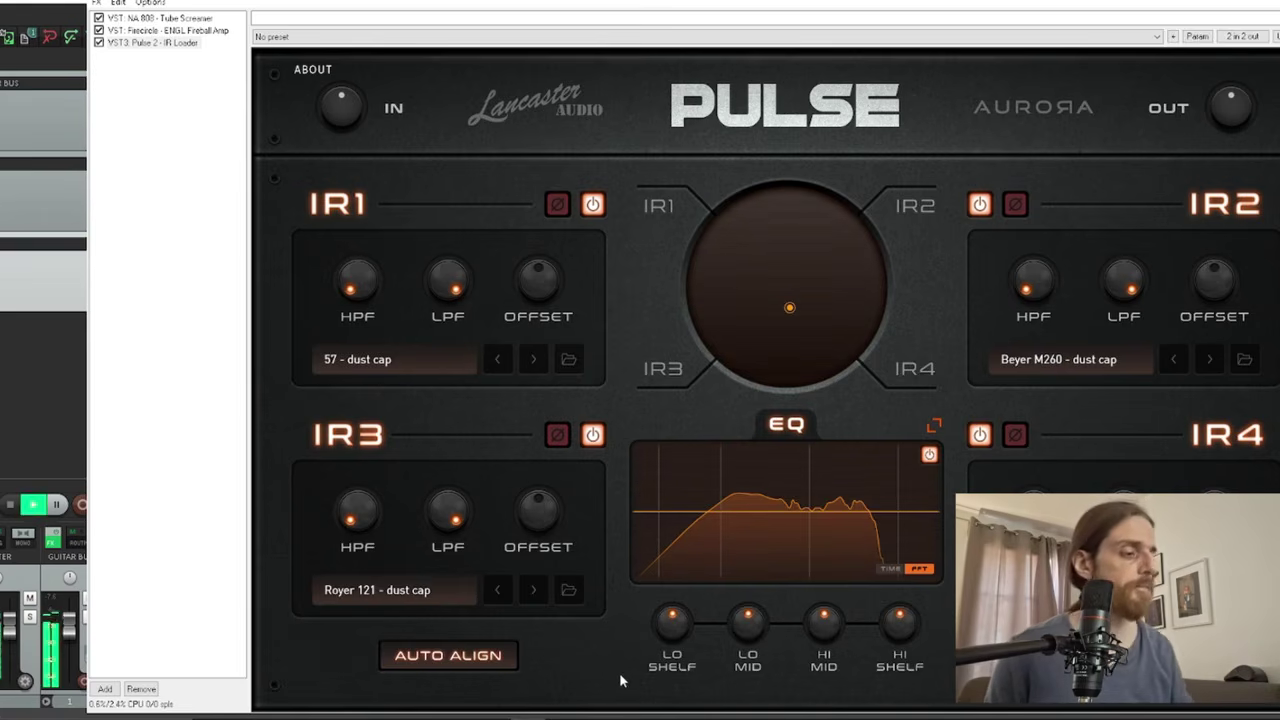
{"action": "left_click_drag", "start_coordinate": [672, 622], "coordinate": [672, 670]}
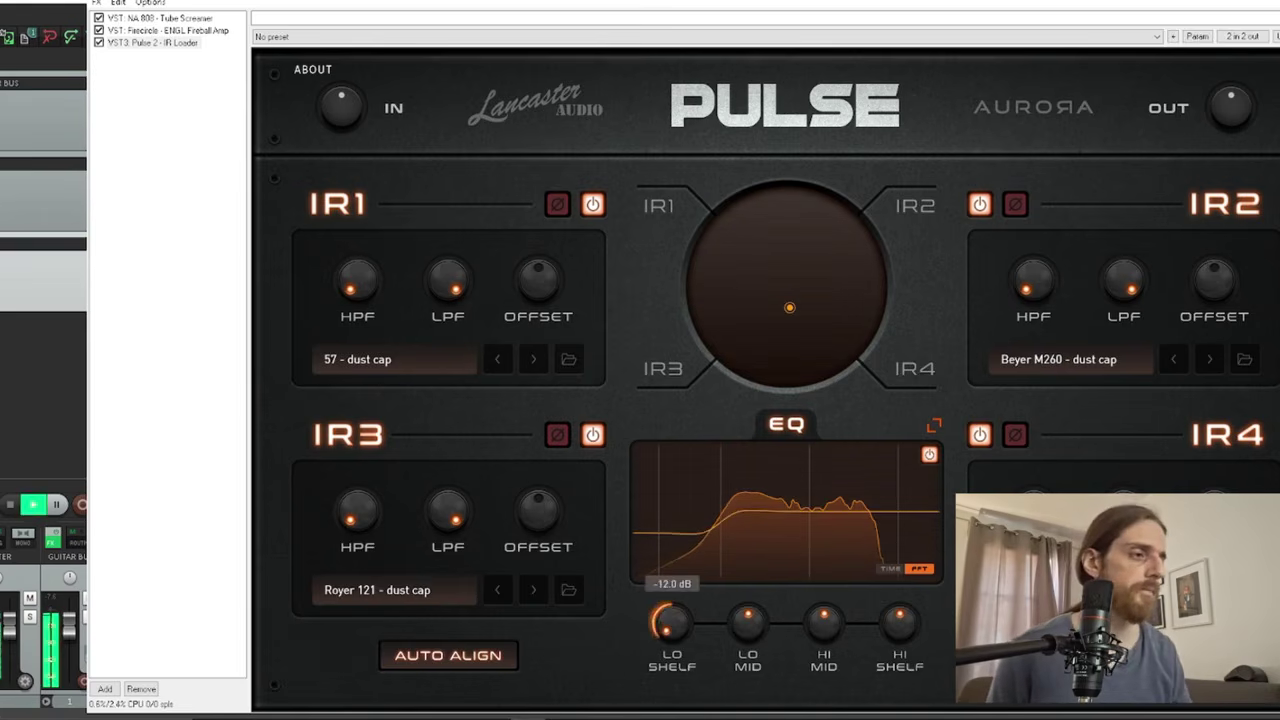
{"action": "double_click", "coordinate": [679, 645]}
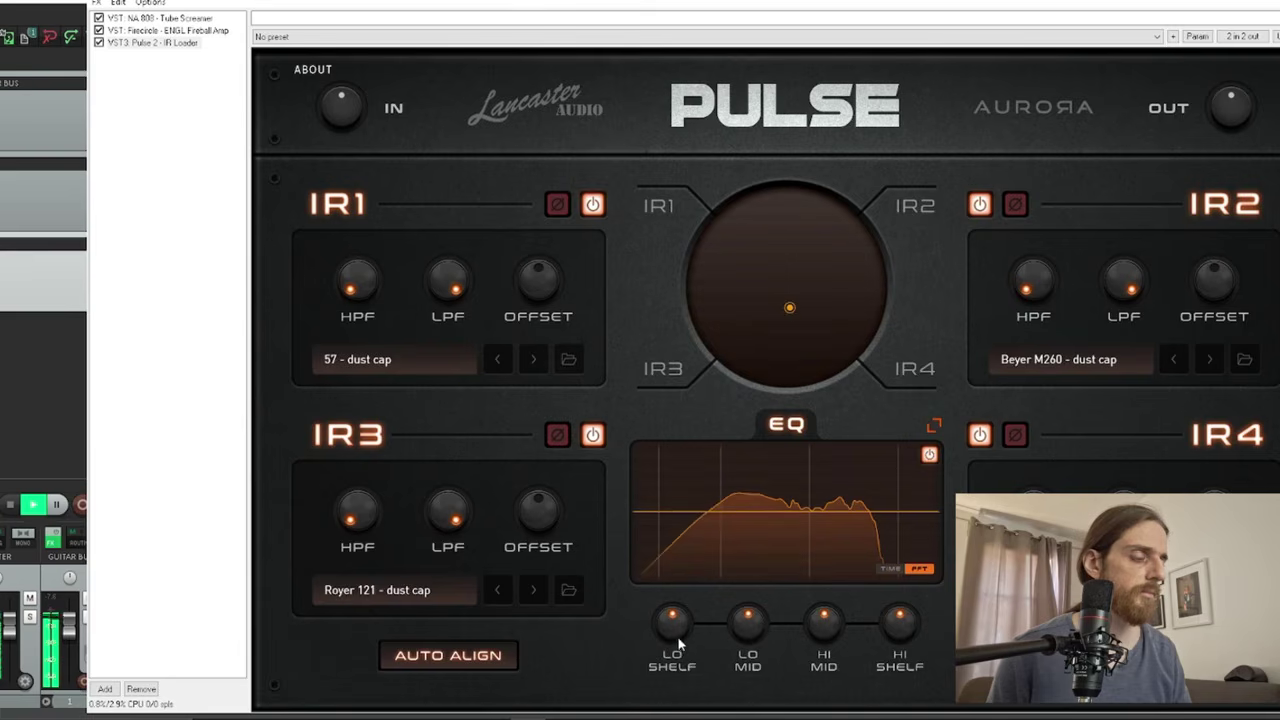
{"action": "left_click_drag", "start_coordinate": [752, 628], "coordinate": [752, 660]}
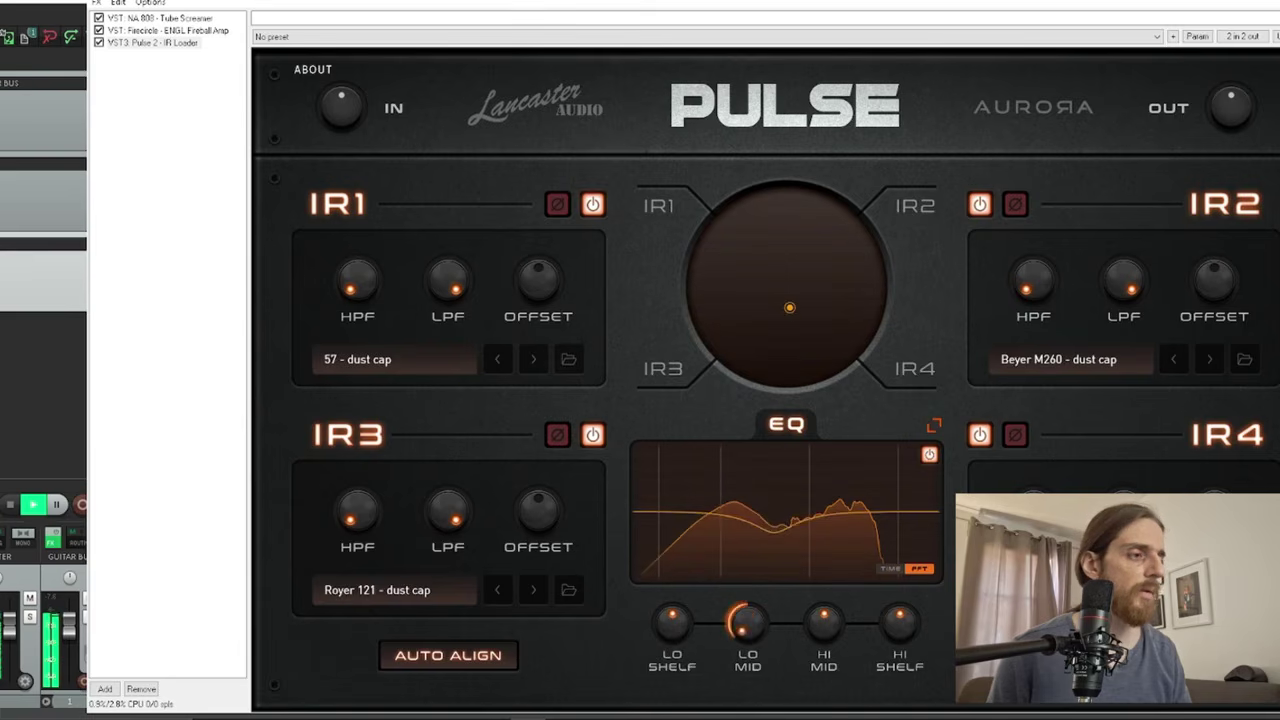
{"action": "double_click", "coordinate": [754, 632]}
{"action": "key", "text": "space"}
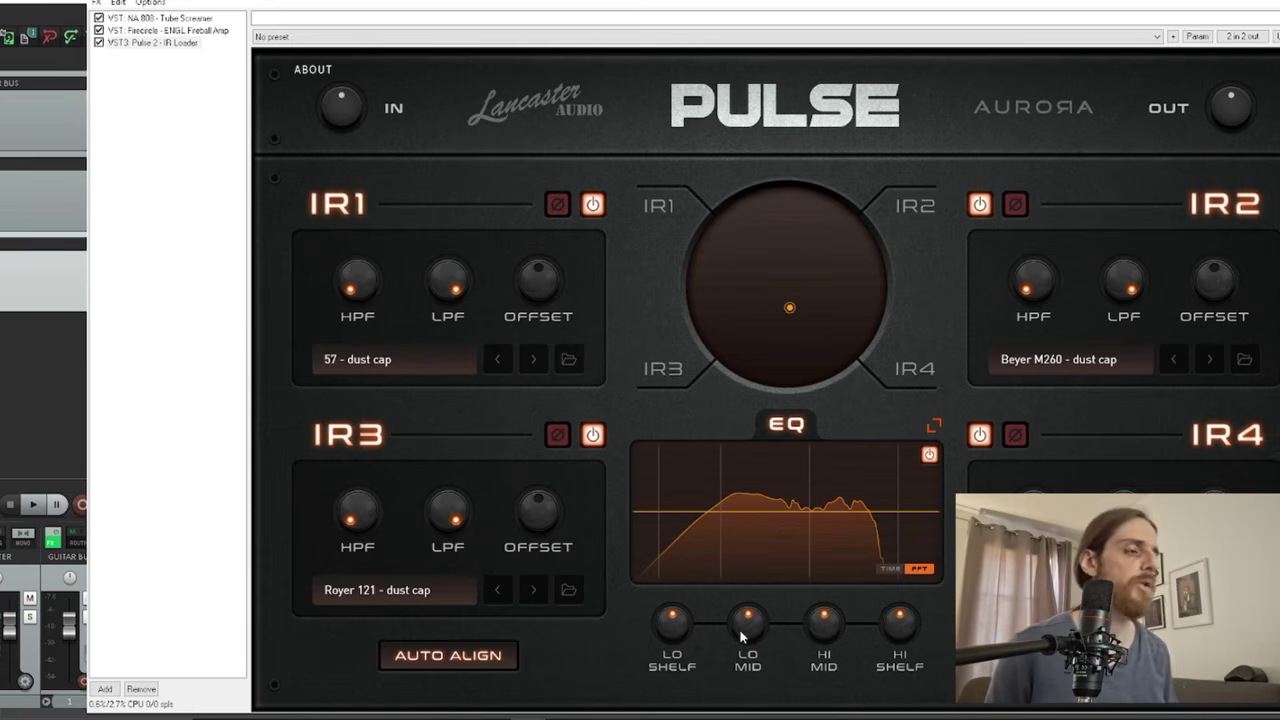
- Resume playback, try boosting the Lo Mid band and reset it
{"action": "key", "text": "space"}
{"action": "left_click_drag", "start_coordinate": [748, 628], "coordinate": [740, 512]}
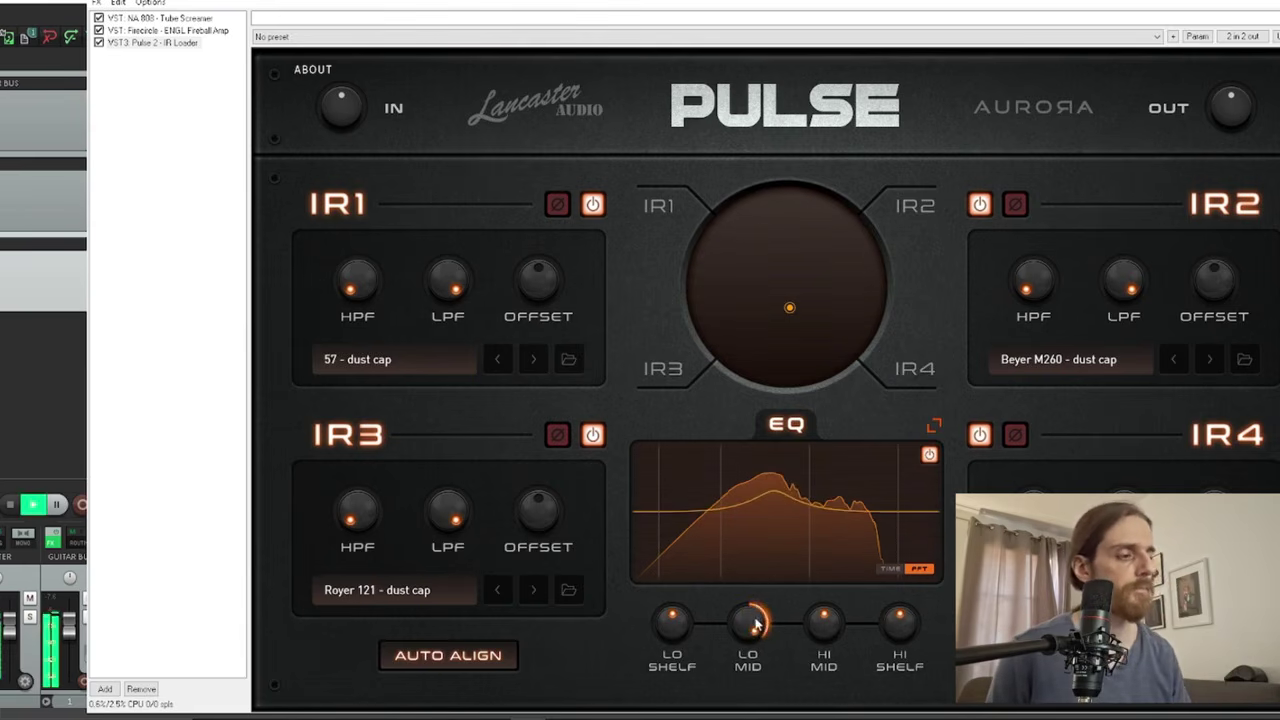
{"action": "double_click", "coordinate": [756, 624]}
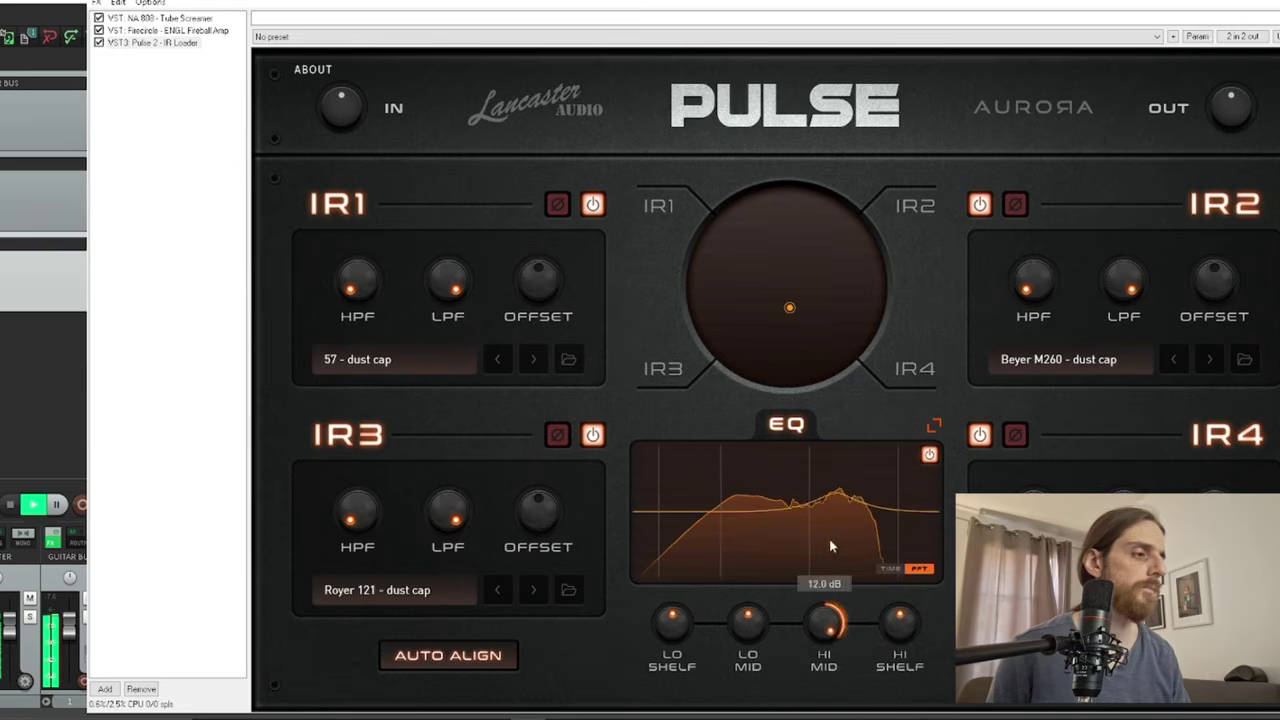
- Try the Hi Mid at 12.0 dB and then cuts on both Hi Mid and Lo Mid, and reset both bands
{"action": "left_click_drag", "start_coordinate": [831, 629], "coordinate": [829, 660]}
{"action": "left_click_drag", "start_coordinate": [757, 628], "coordinate": [759, 675]}
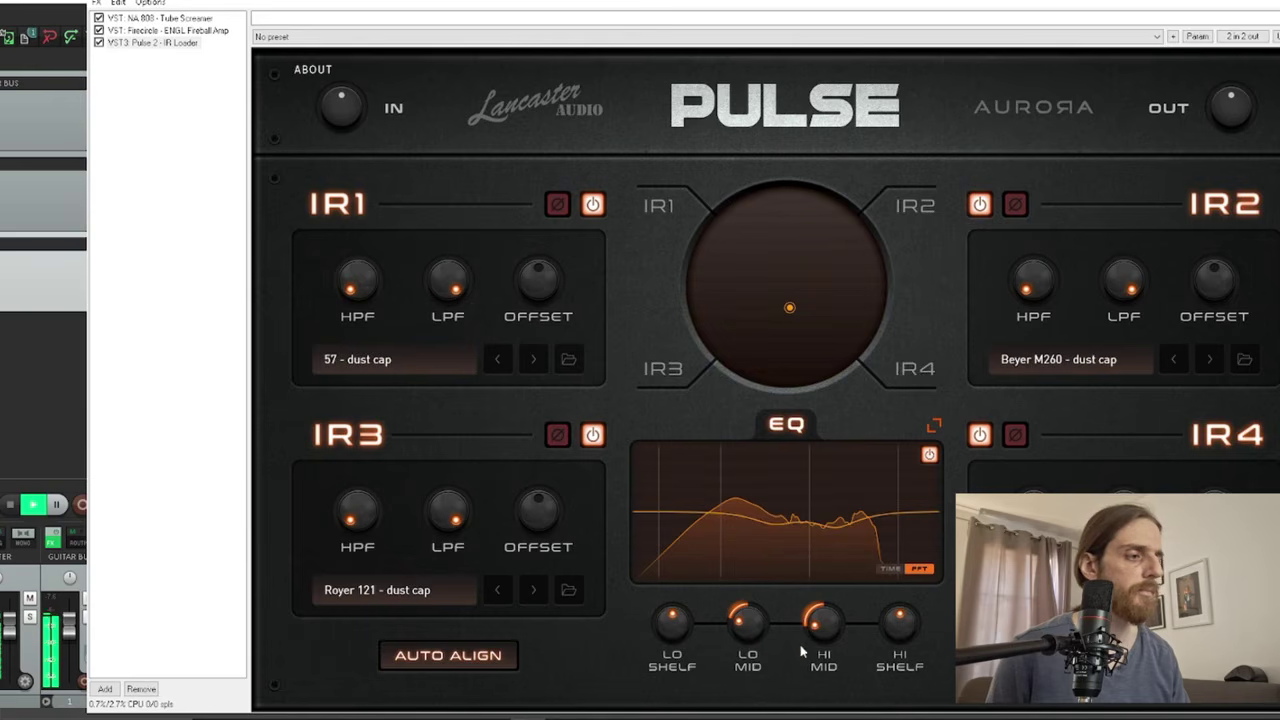
{"action": "left_click_drag", "start_coordinate": [822, 633], "coordinate": [820, 615]}
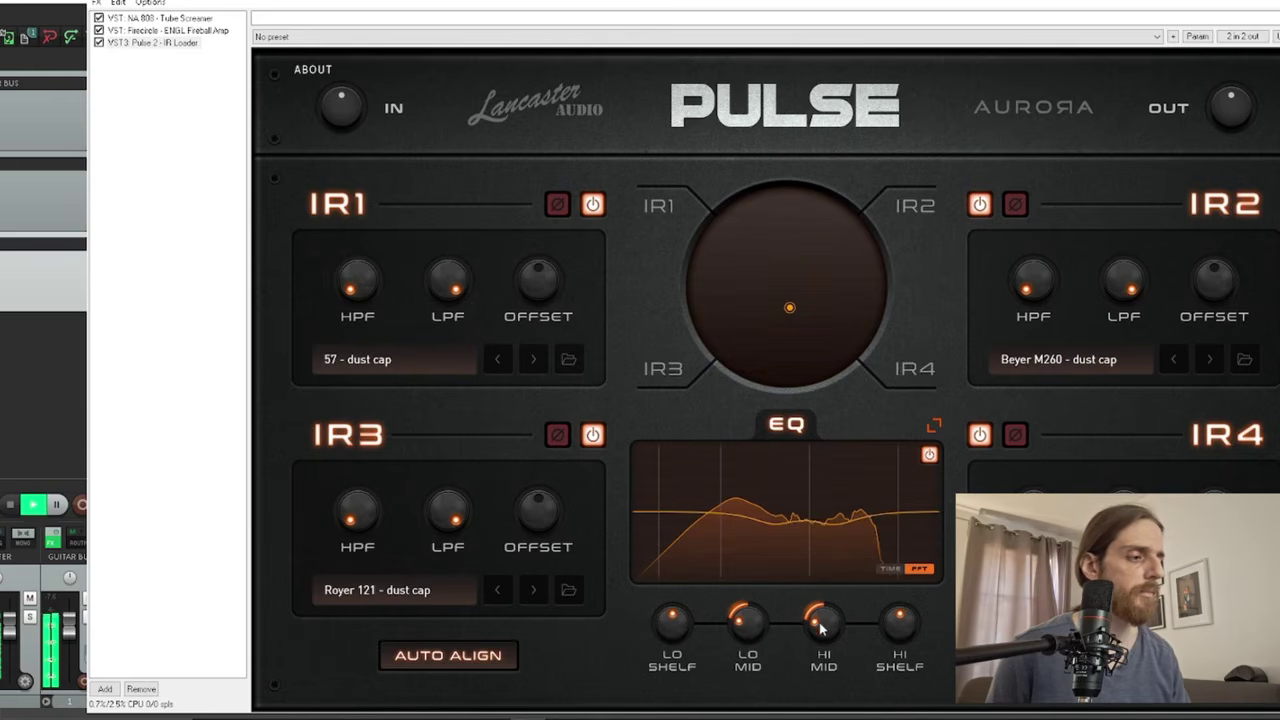
{"action": "double_click", "coordinate": [821, 621]}
{"action": "double_click", "coordinate": [752, 632]}
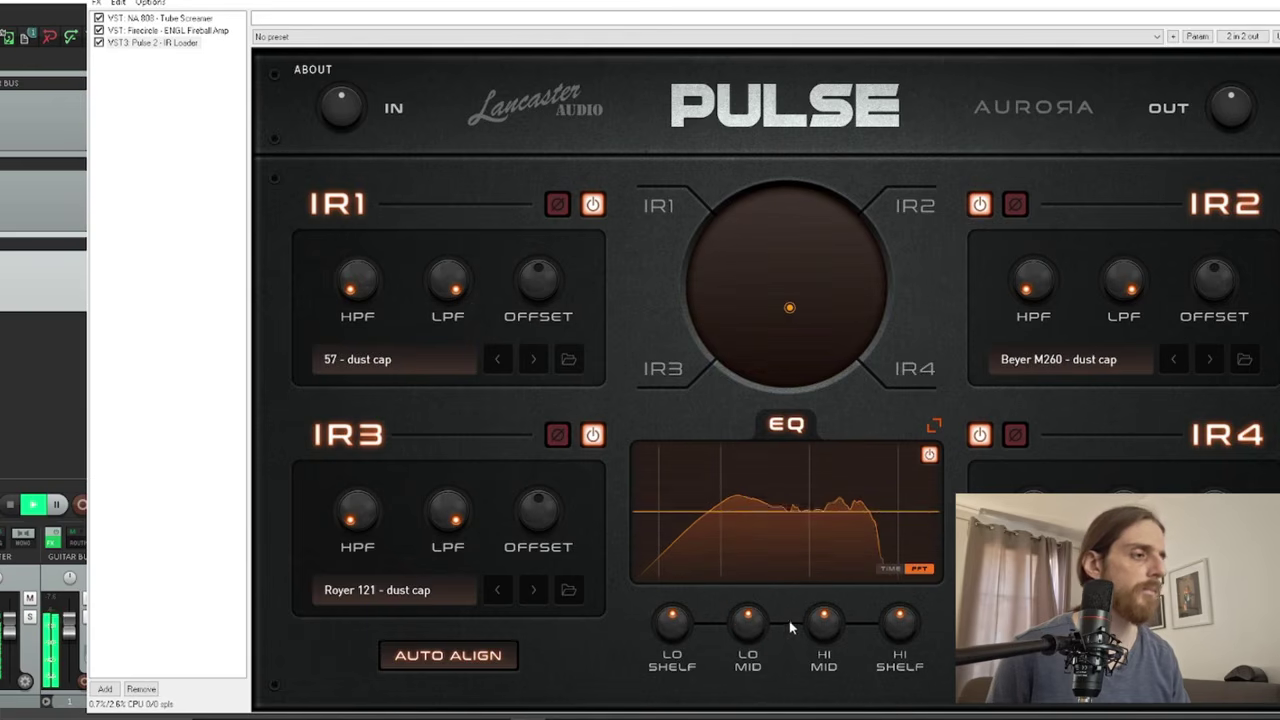
- Try Hi Mid cuts of -3.3 dB and -6.1 dB along with Lo Shelf and Lo Mid cuts, then reset all three bands
{"action": "left_click_drag", "start_coordinate": [826, 630], "coordinate": [824, 652]}
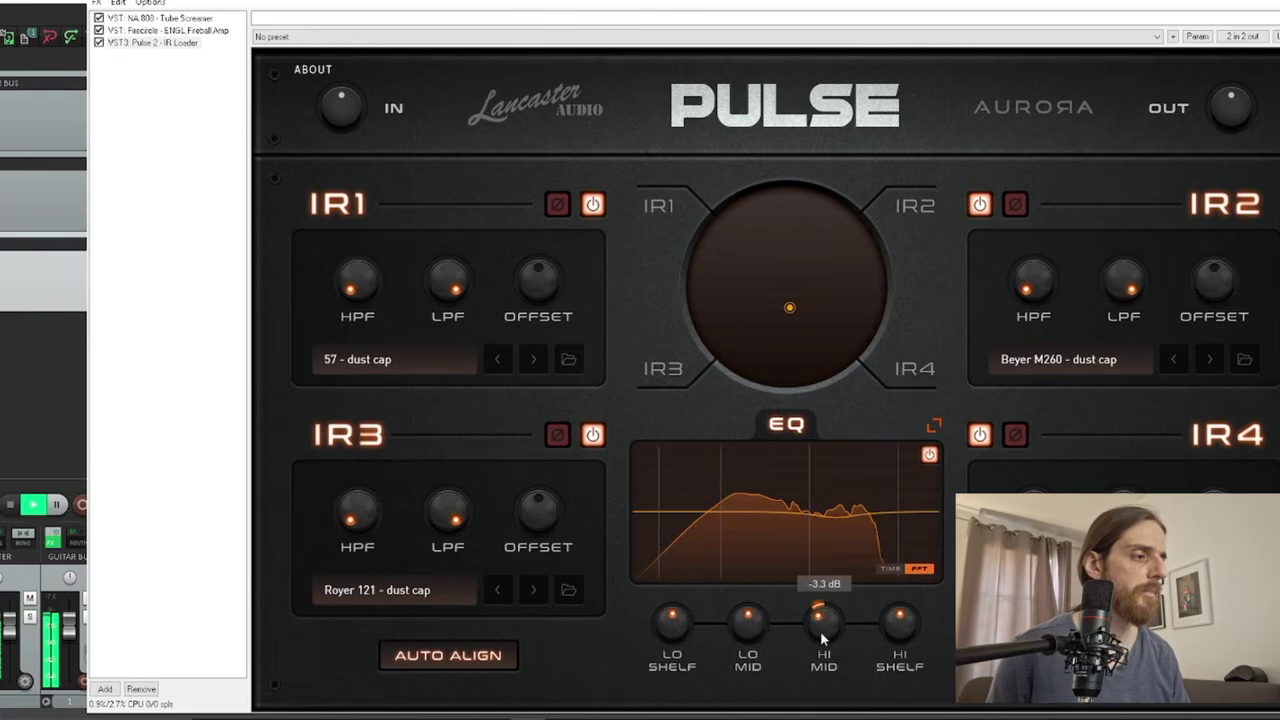
{"action": "double_click", "coordinate": [820, 631]}
{"action": "left_click_drag", "start_coordinate": [675, 622], "coordinate": [689, 696]}
{"action": "mouse_move", "coordinate": [827, 632]}
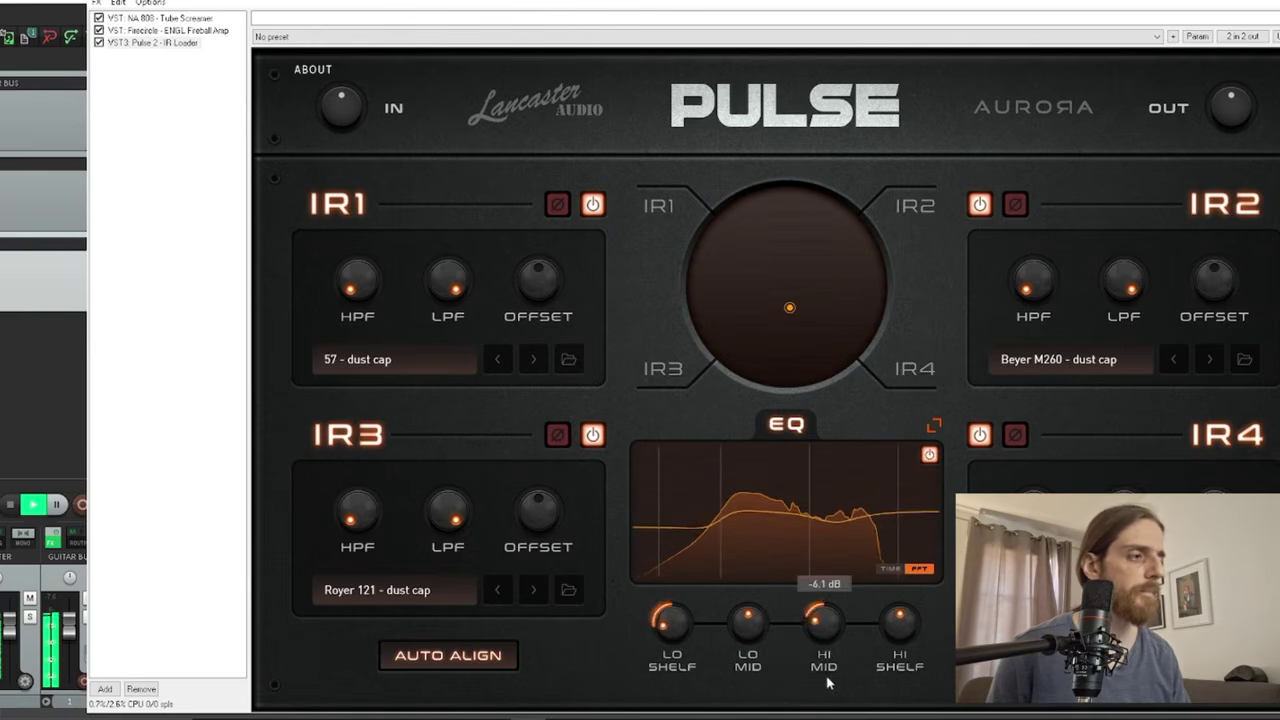
{"action": "left_click_drag", "start_coordinate": [752, 627], "coordinate": [755, 646]}
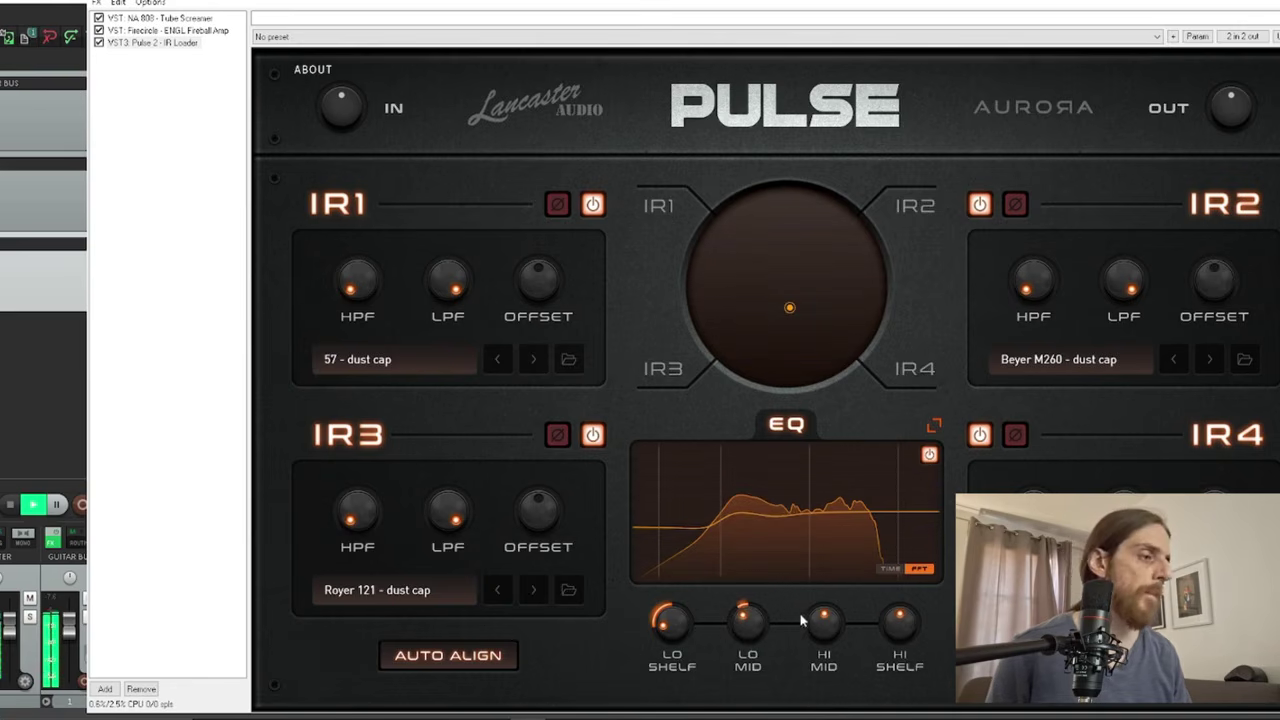
{"action": "double_click", "coordinate": [748, 624]}
{"action": "double_click", "coordinate": [670, 622]}
- Open the expanded EQ view and boost the Lo Mid gain with the track stopped
{"action": "left_click", "coordinate": [933, 426]}
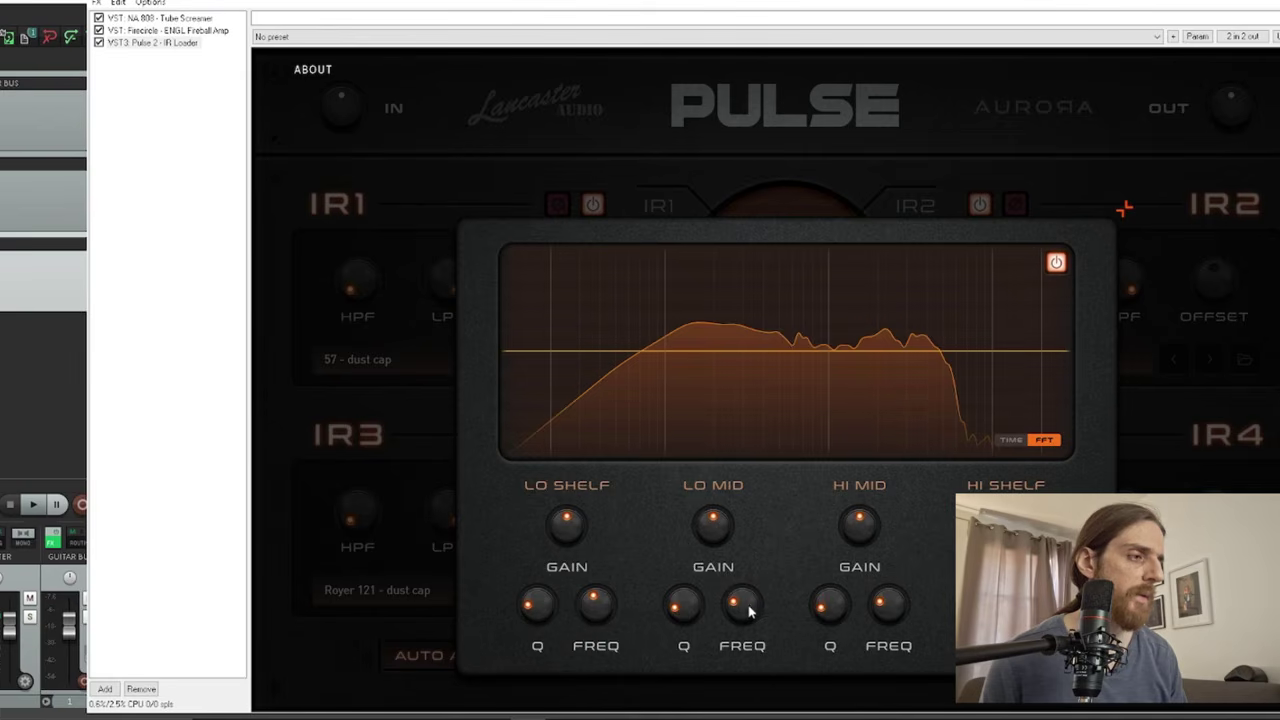
{"action": "key", "text": "space"}
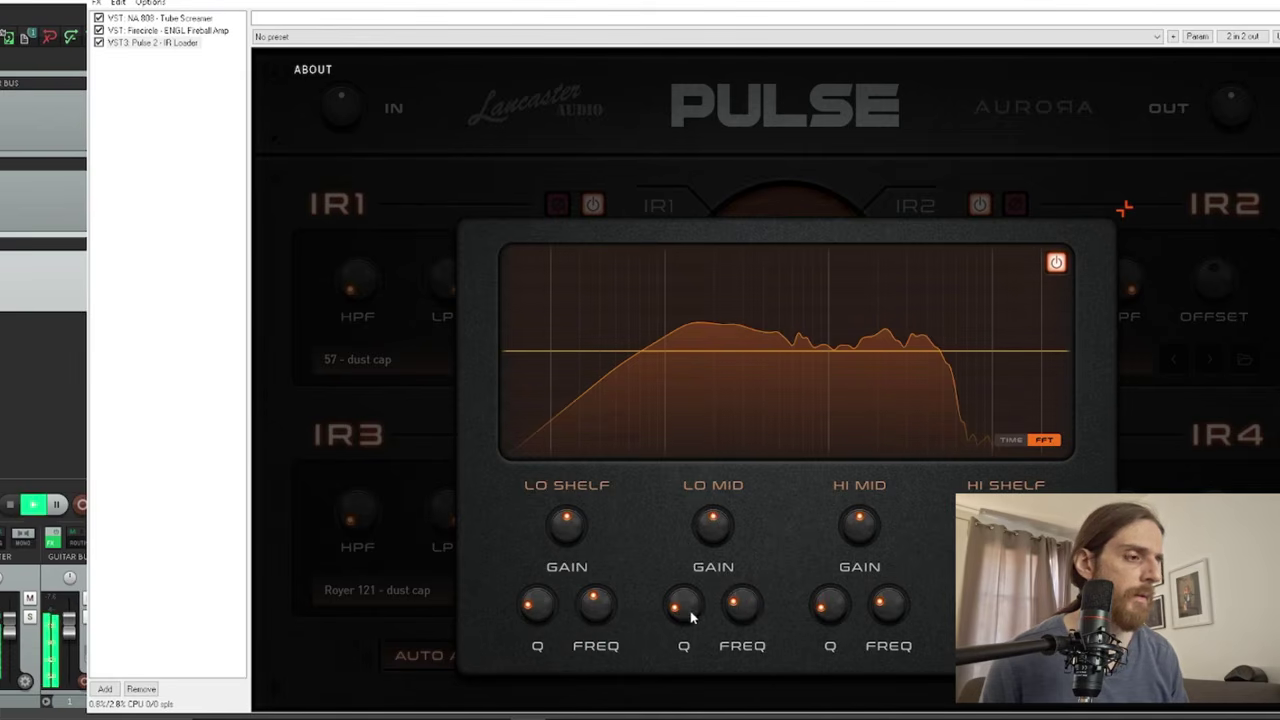
{"action": "key", "text": "space"}
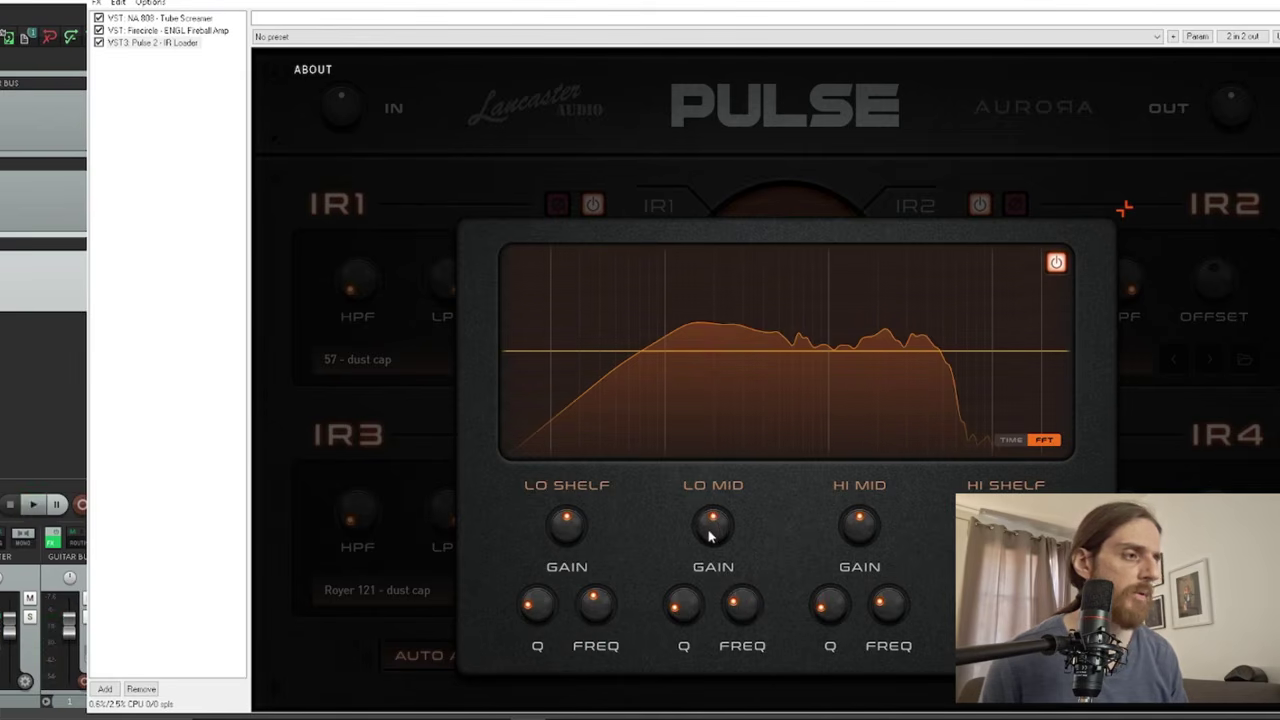
{"action": "left_click_drag", "start_coordinate": [716, 552], "coordinate": [715, 541]}
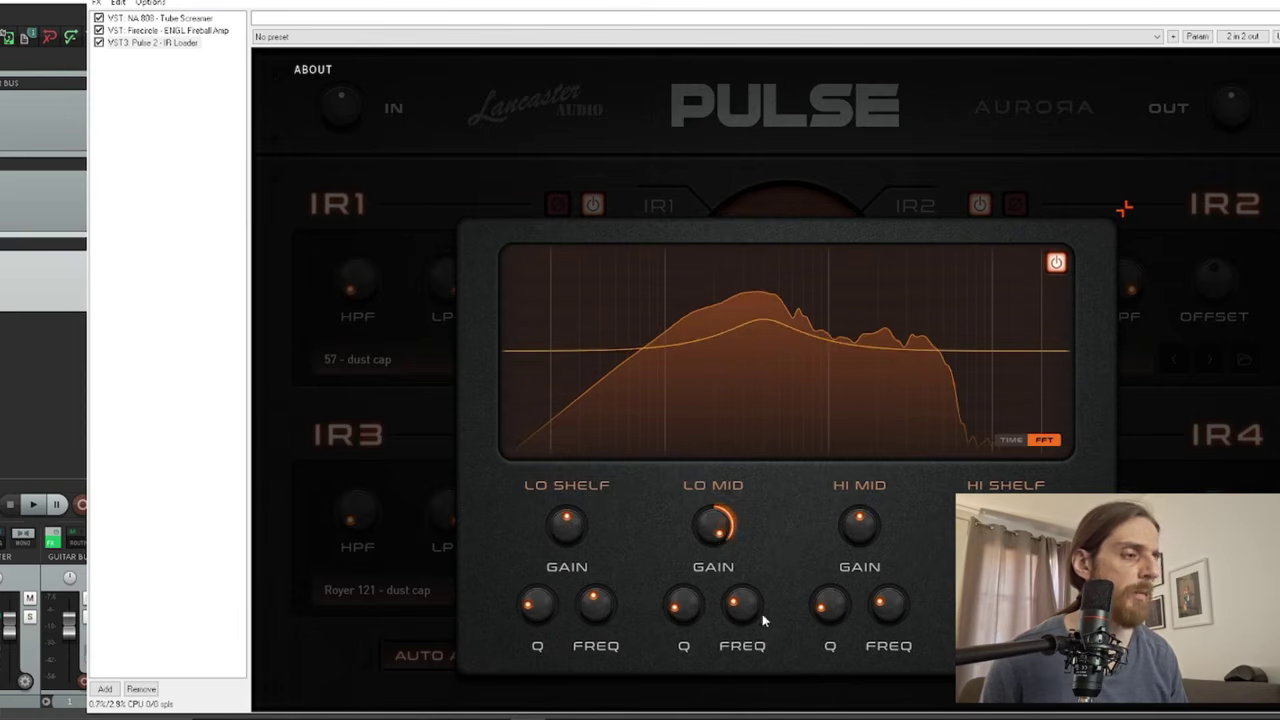
- Play the track and sweep the boosted Lo Mid frequency down to 200 Hz and back up
{"action": "key", "text": "space"}
{"action": "left_click_drag", "start_coordinate": [747, 605], "coordinate": [708, 703]}
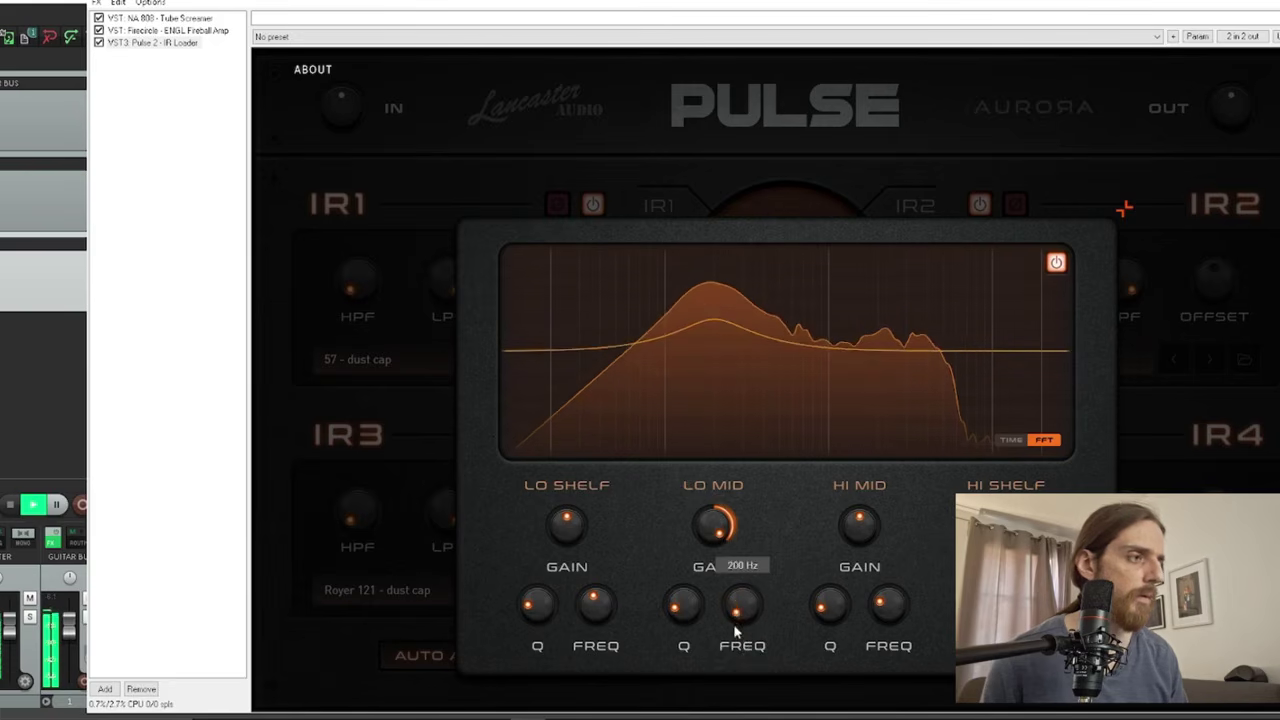
{"action": "left_click_drag", "start_coordinate": [737, 594], "coordinate": [742, 537]}
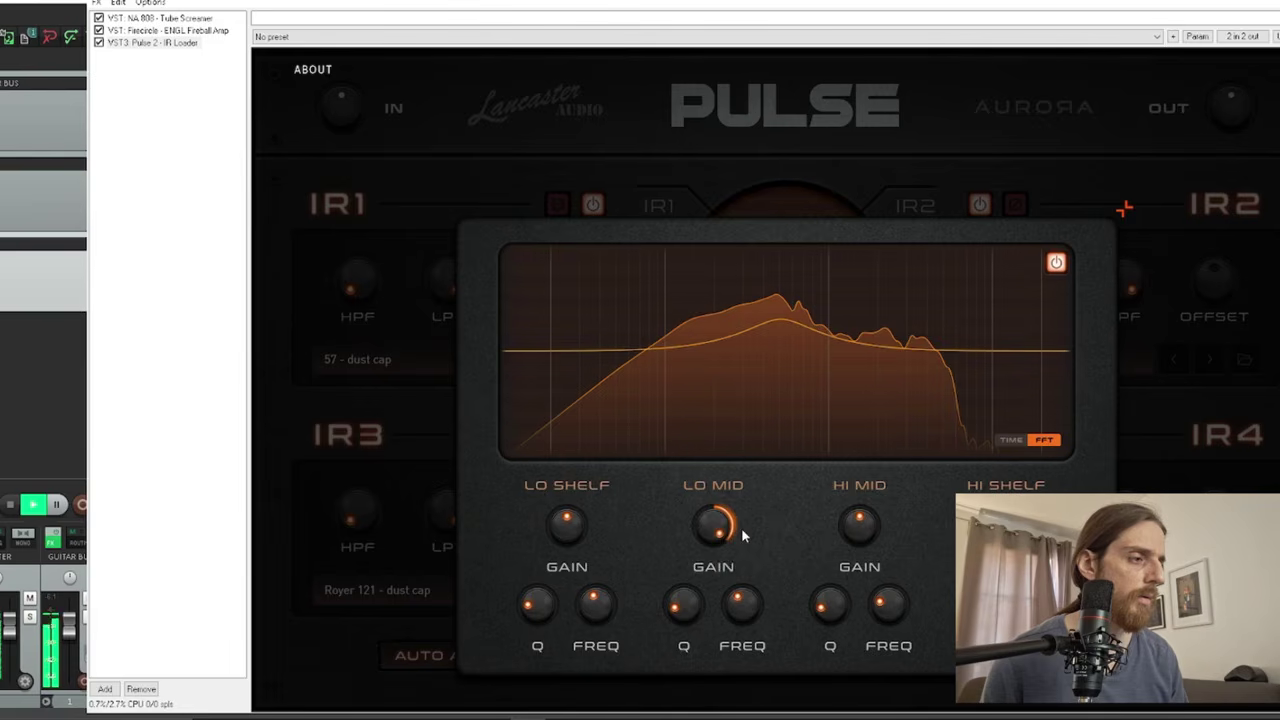
- Try a Lo Mid cut with a narrower Q, moving its frequency from 340 Hz up to 550 Hz, and reset the Q
{"action": "double_click", "coordinate": [717, 530]}
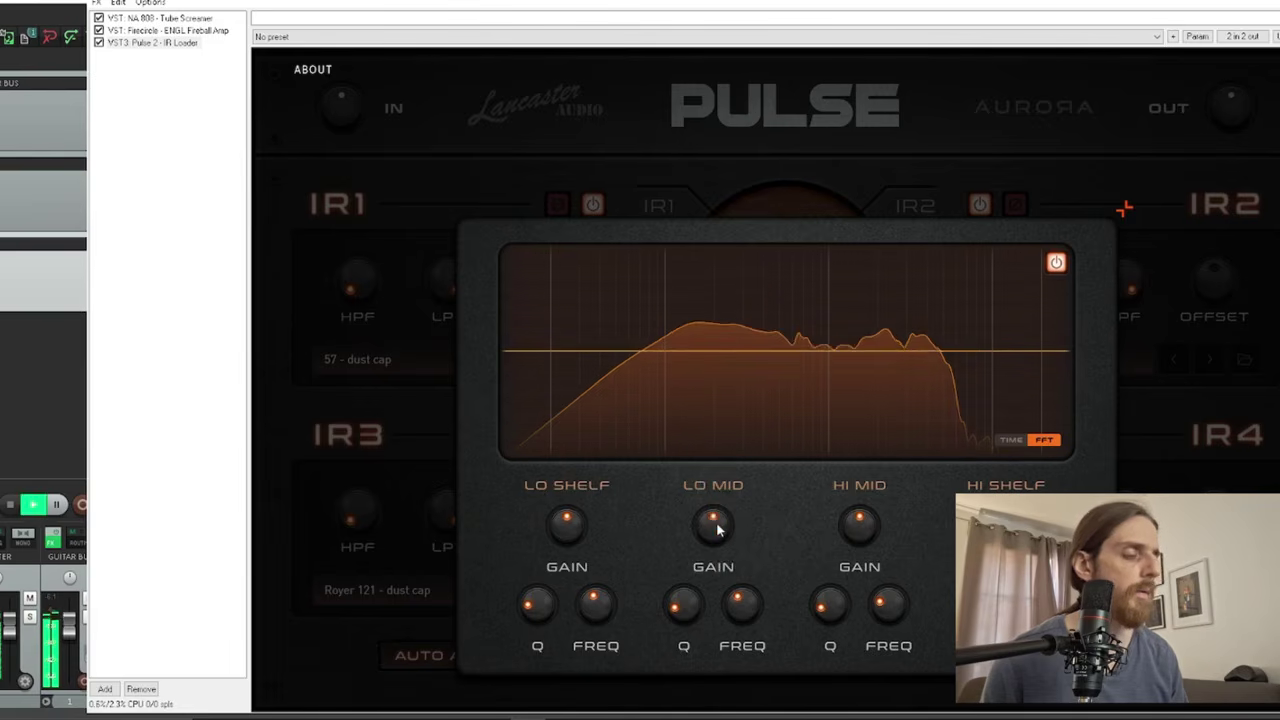
{"action": "scroll", "coordinate": [717, 530], "scroll_direction": "down", "scroll_amount": 5}
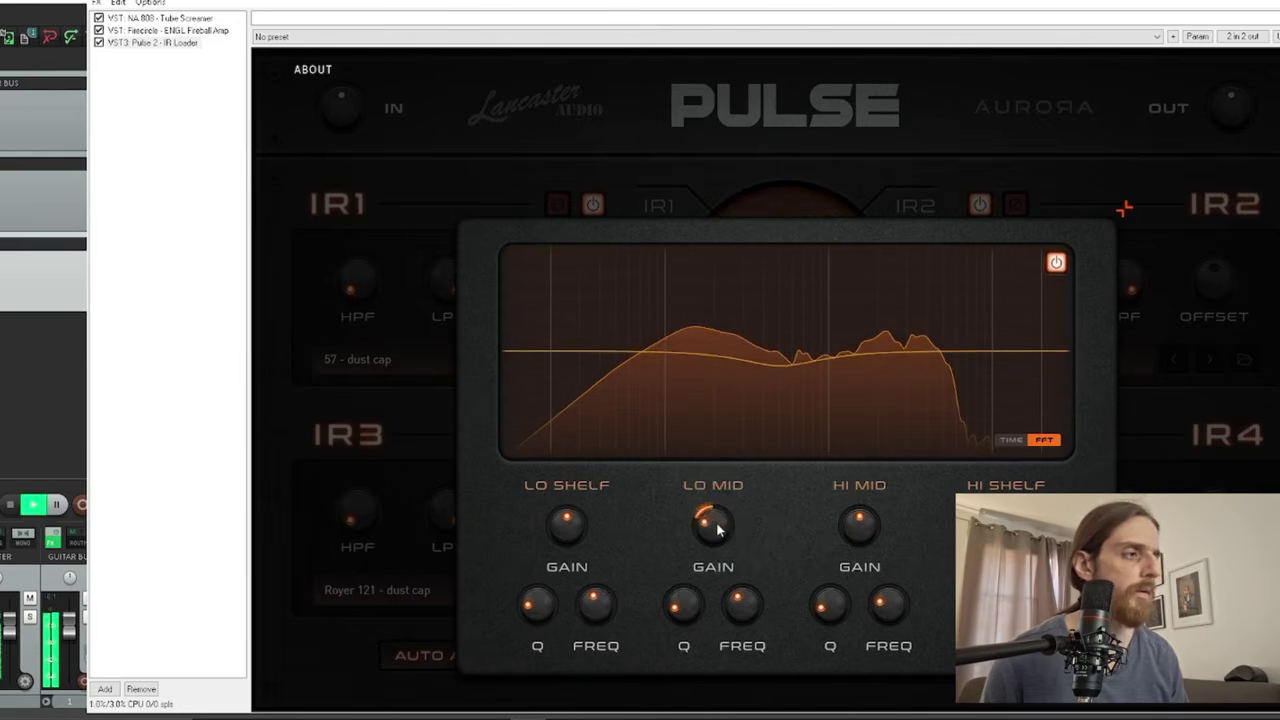
{"action": "mouse_move", "coordinate": [697, 596]}
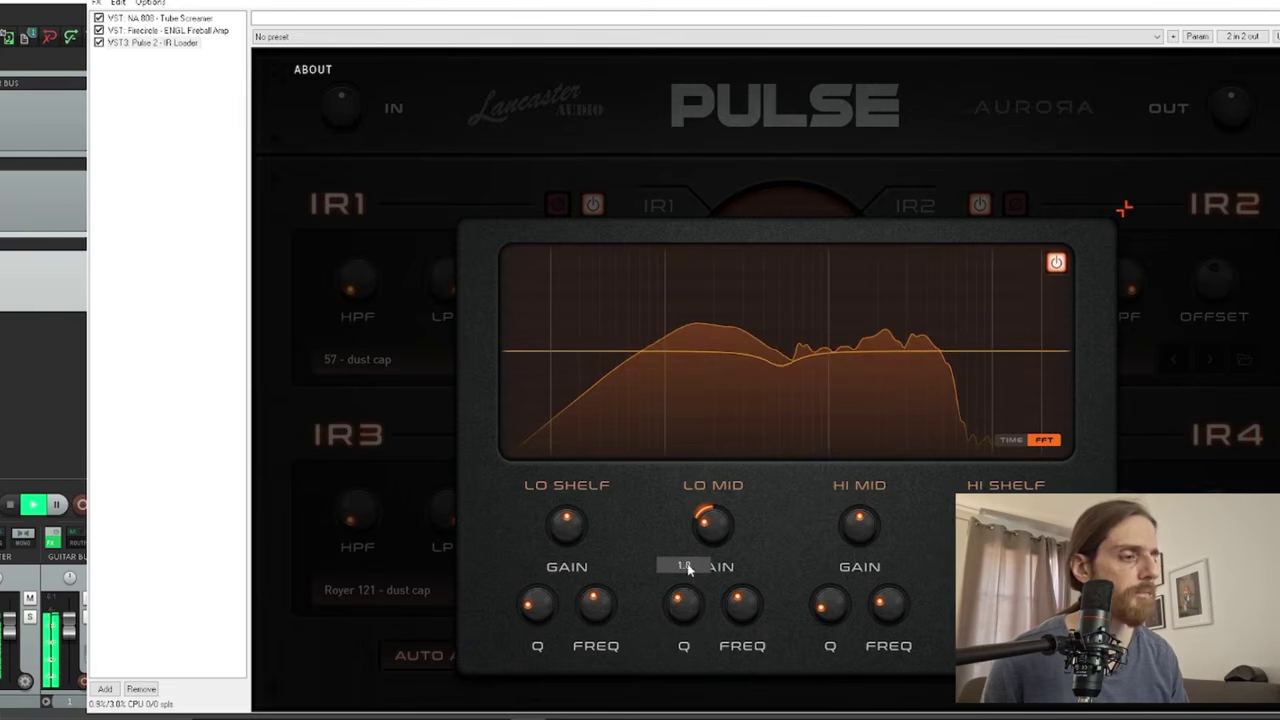
{"action": "left_click_drag", "start_coordinate": [676, 610], "coordinate": [686, 548]}
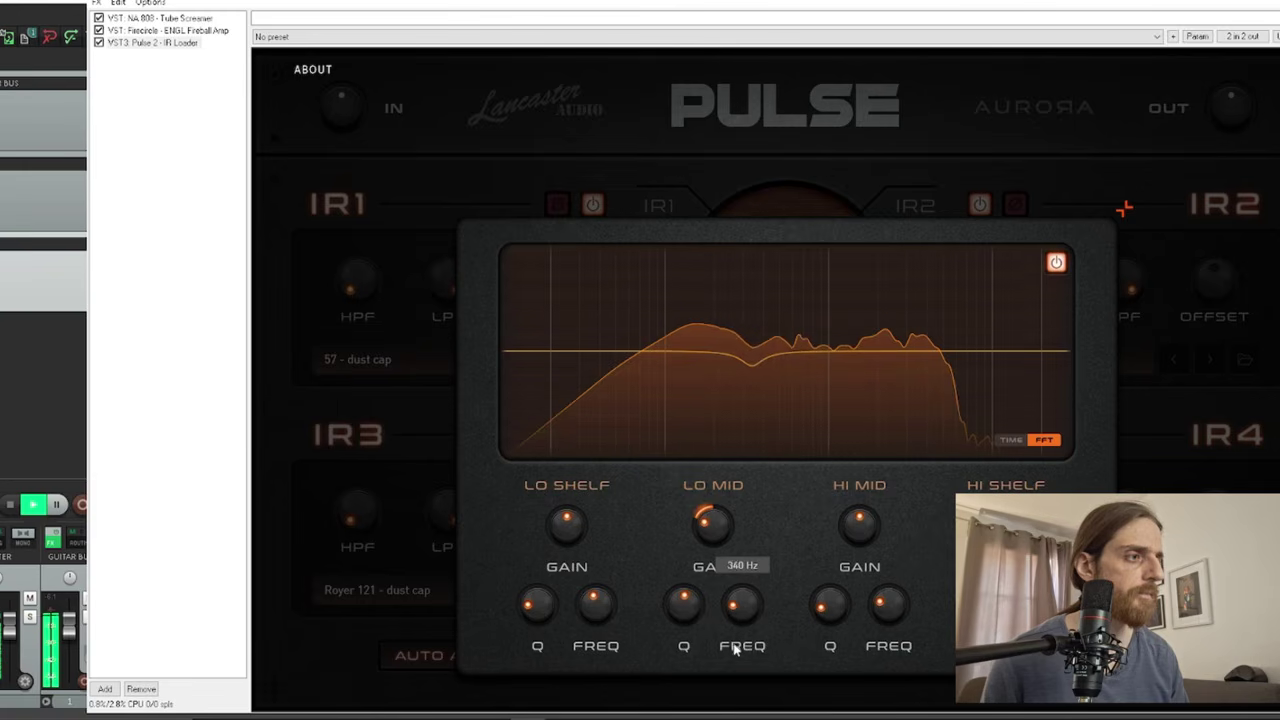
{"action": "left_click_drag", "start_coordinate": [735, 650], "coordinate": [731, 551]}
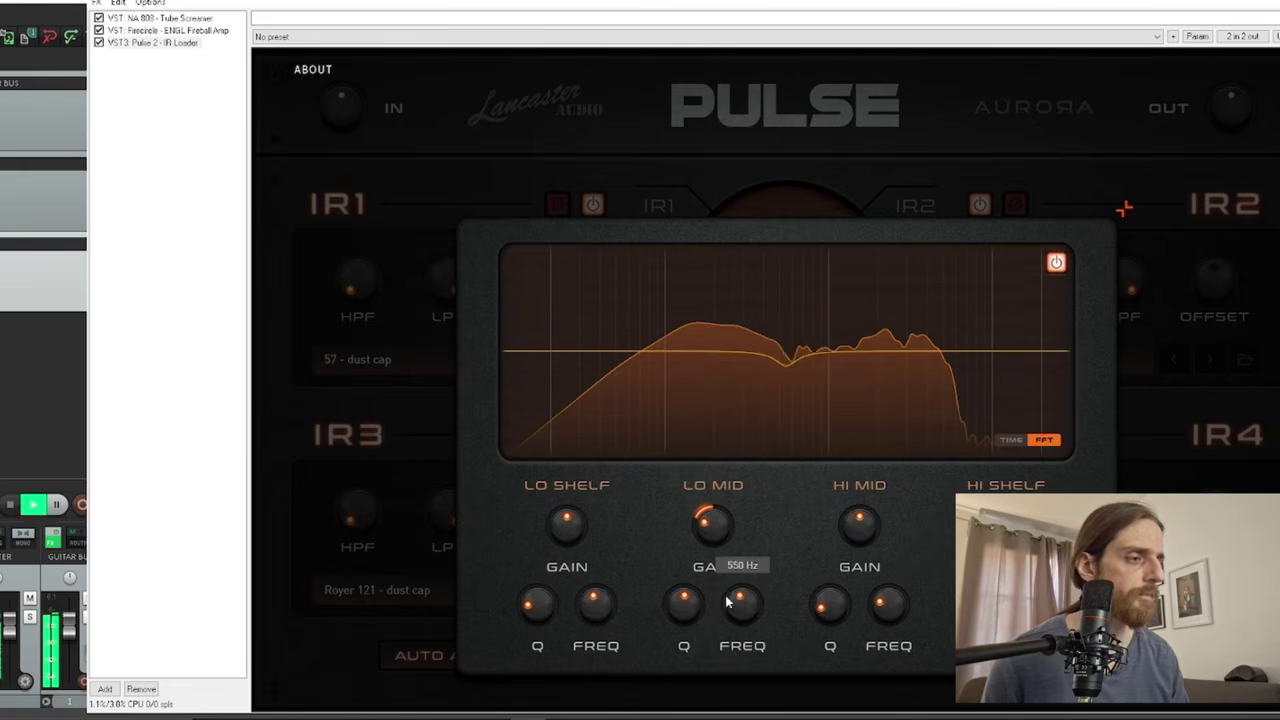
{"action": "double_click", "coordinate": [688, 610]}
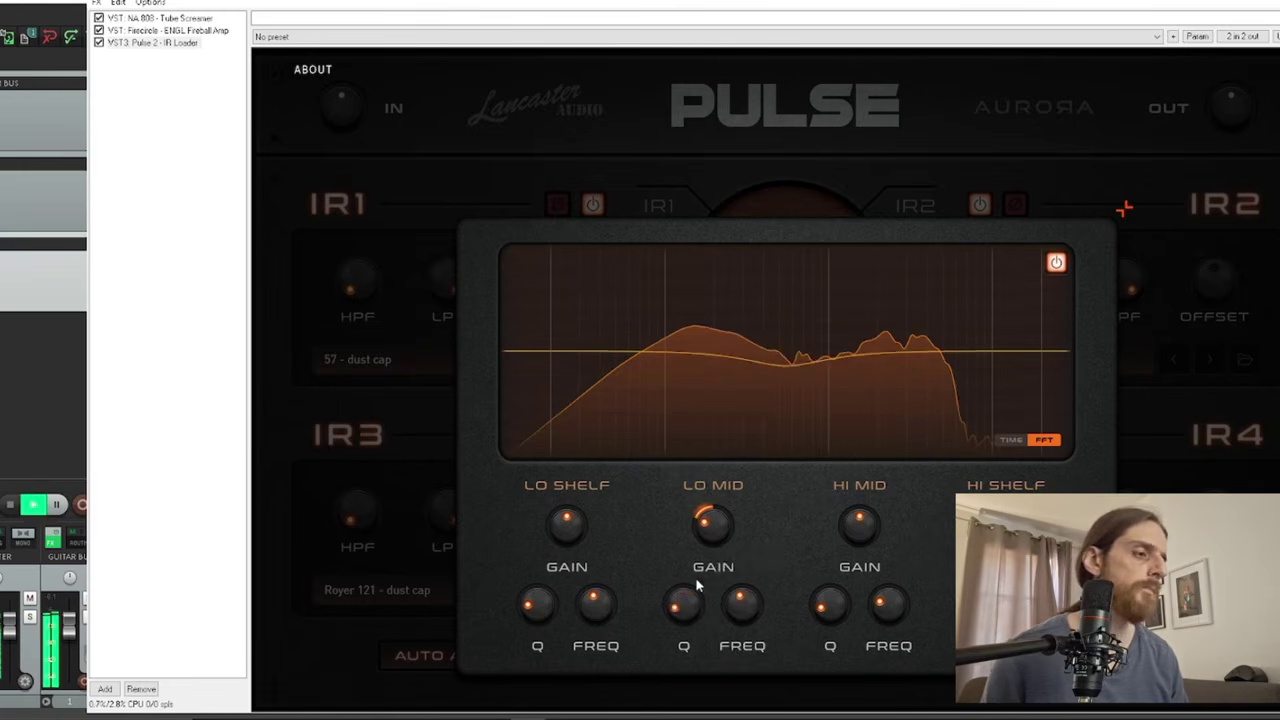
- Boost the Lo Mid gain to find a lower frequency, bring the gain down to a slight cut, and stop playback
{"action": "scroll", "coordinate": [708, 523], "scroll_direction": "up", "scroll_amount": 5}
{"action": "scroll", "coordinate": [698, 527], "scroll_direction": "up", "scroll_amount": 3}
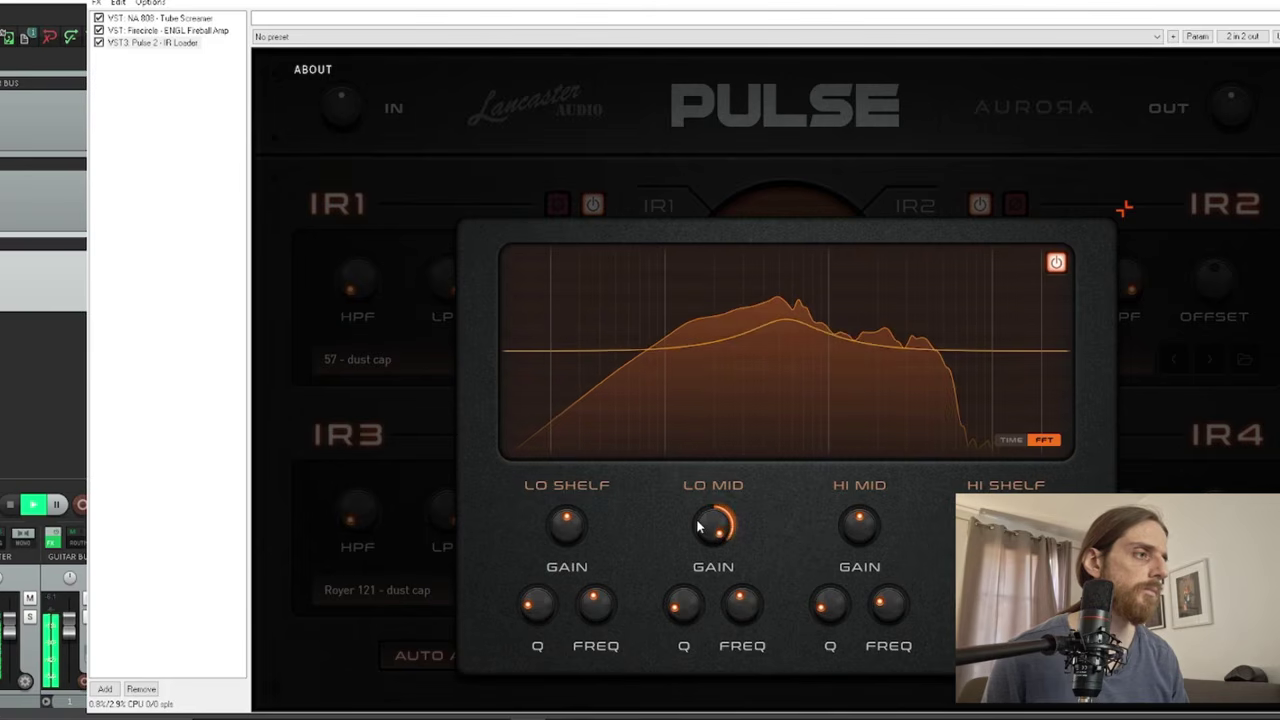
{"action": "left_click_drag", "start_coordinate": [739, 600], "coordinate": [726, 632]}
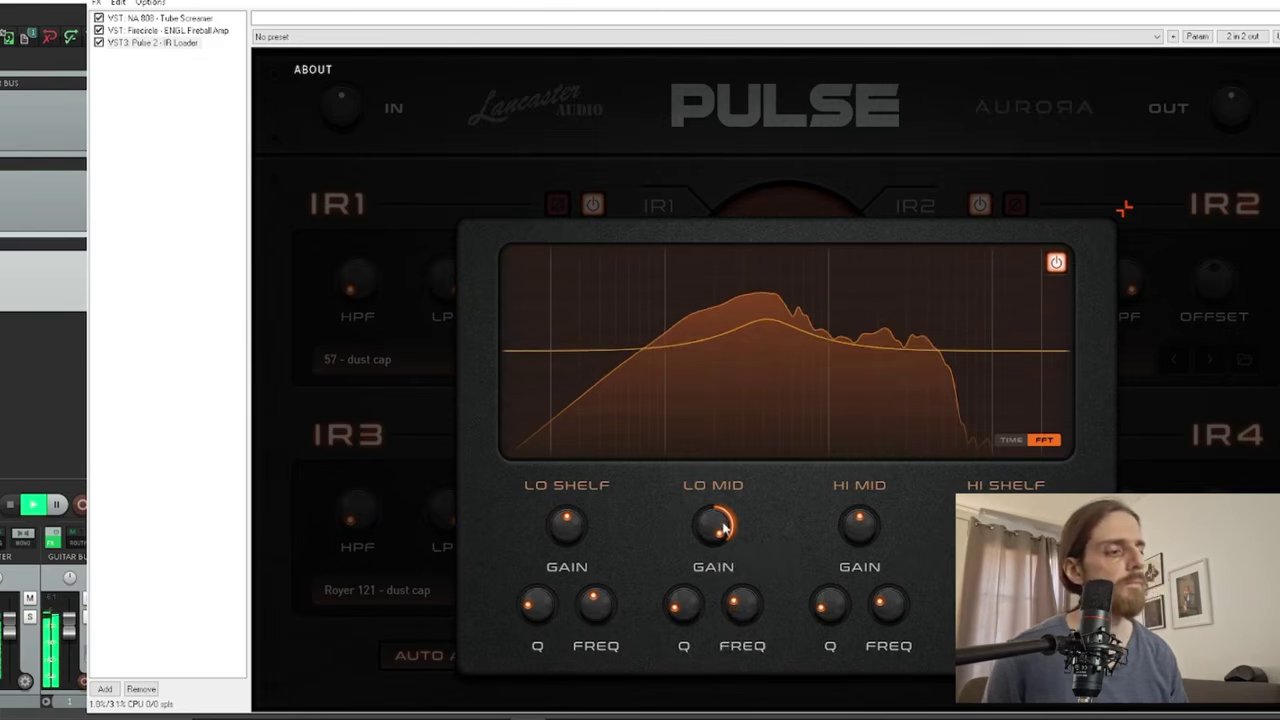
{"action": "left_click_drag", "start_coordinate": [724, 530], "coordinate": [712, 627]}
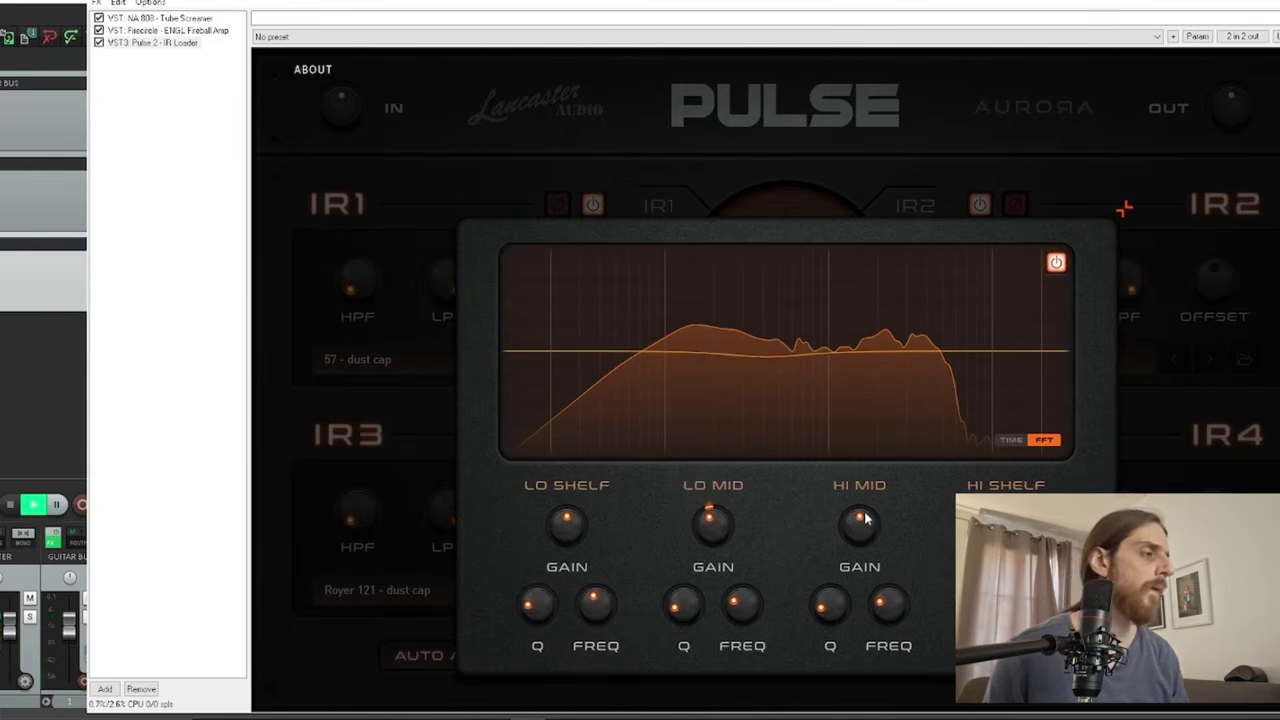
{"action": "key", "text": "space"}
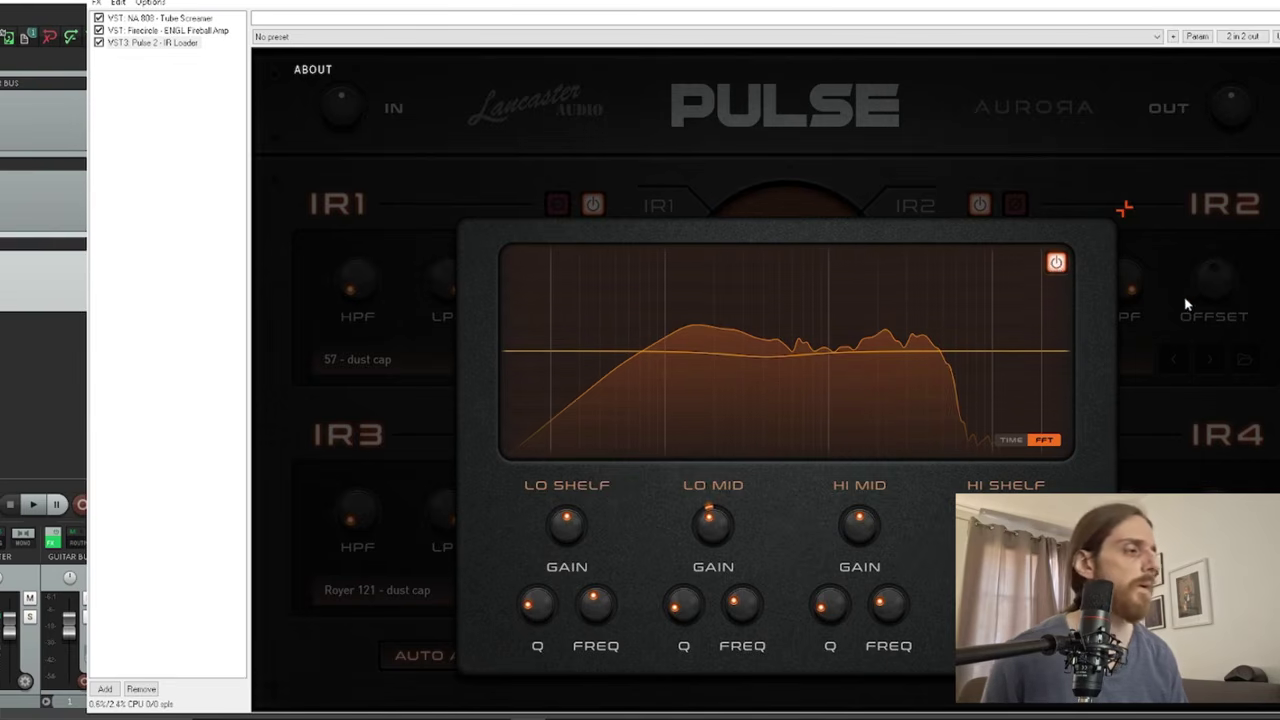
- Play the track and compare the slight Lo Mid cut with the EQ bypassed and enabled
{"action": "key", "text": "space"}
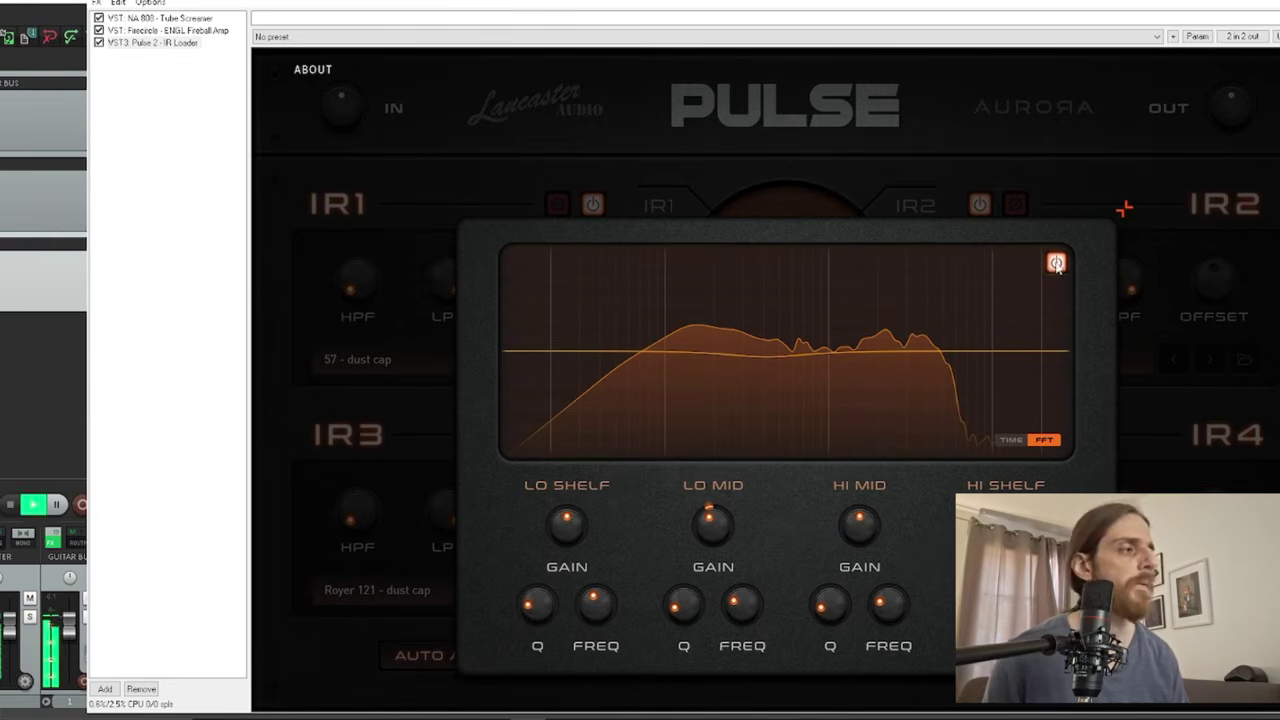
{"action": "left_click", "coordinate": [1056, 264]}
{"action": "left_click", "coordinate": [1056, 264]}
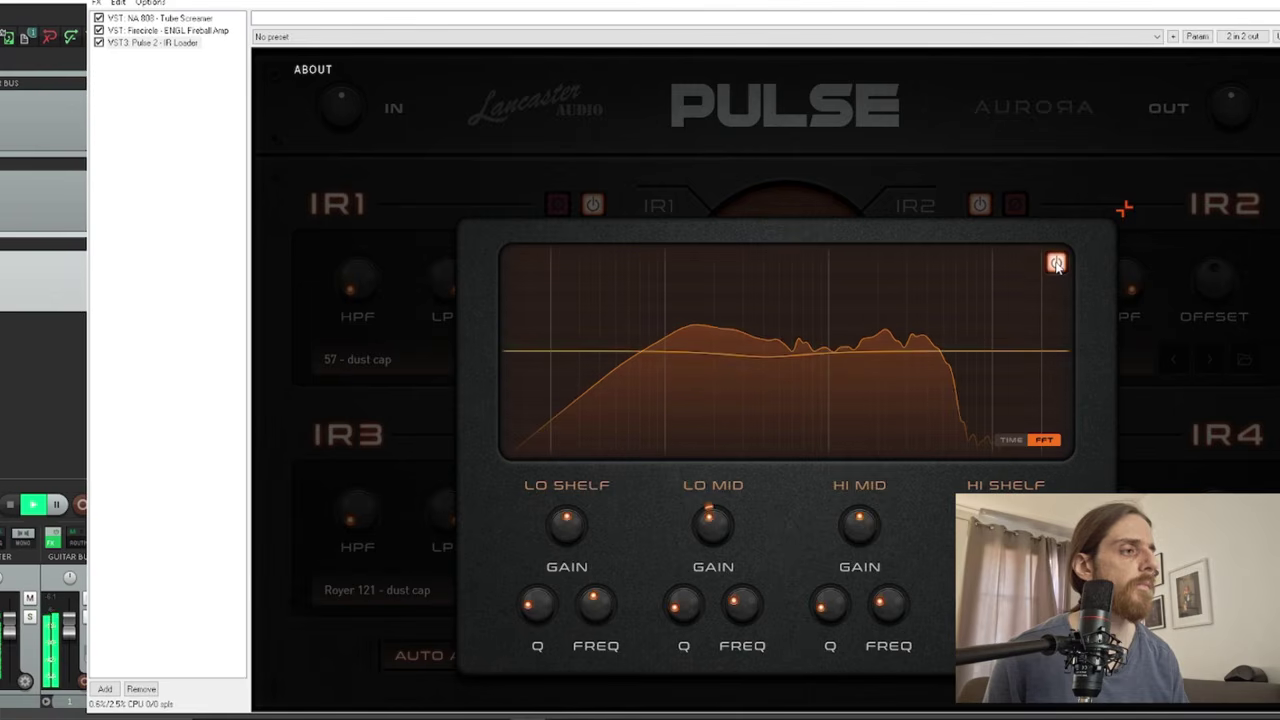
{"action": "left_click", "coordinate": [1056, 264]}
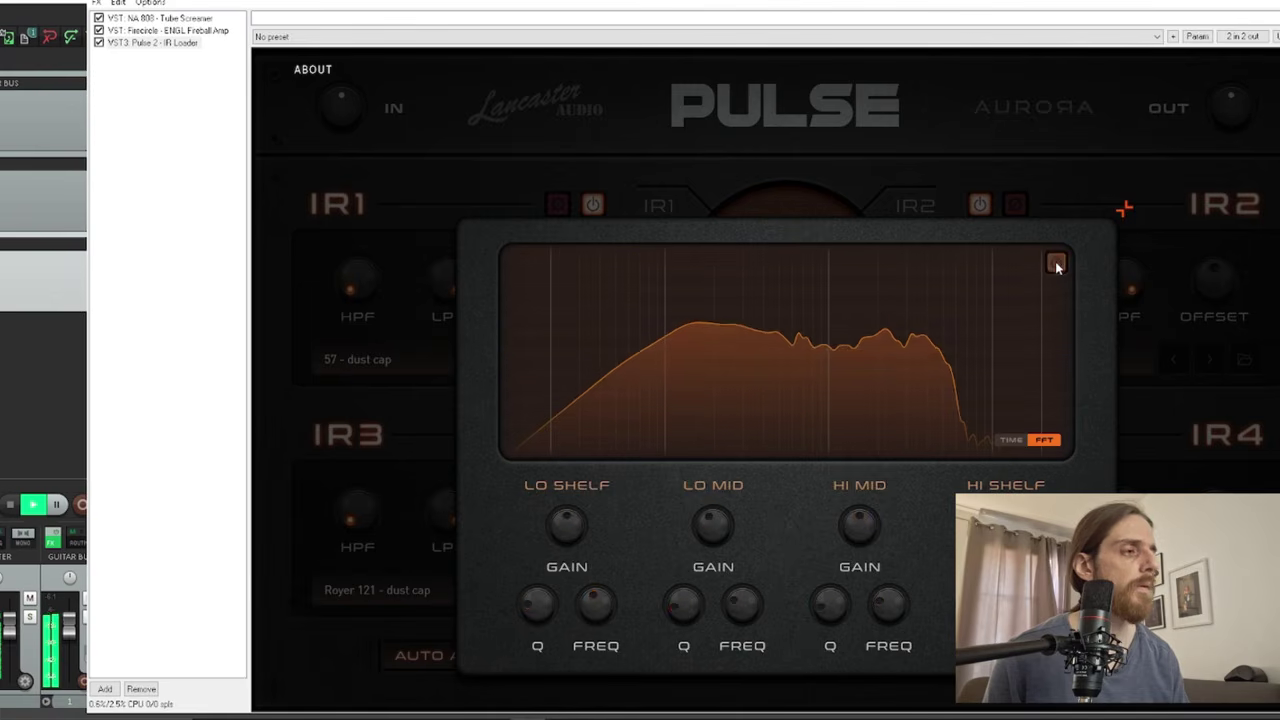
{"action": "left_click", "coordinate": [1056, 264]}
- Deepen the Lo Mid cut slightly and compare it against the bypassed EQ
{"action": "left_click_drag", "start_coordinate": [731, 532], "coordinate": [714, 537]}
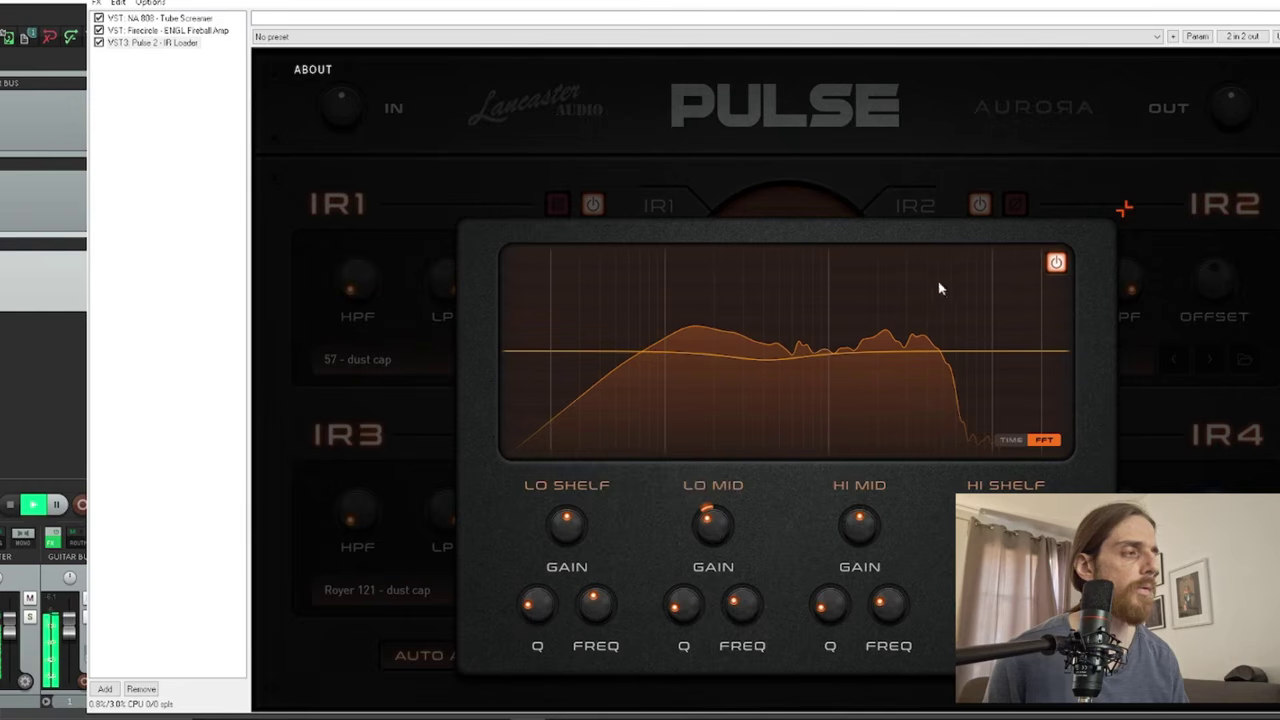
{"action": "left_click", "coordinate": [1056, 263]}
{"action": "left_click", "coordinate": [1056, 263]}
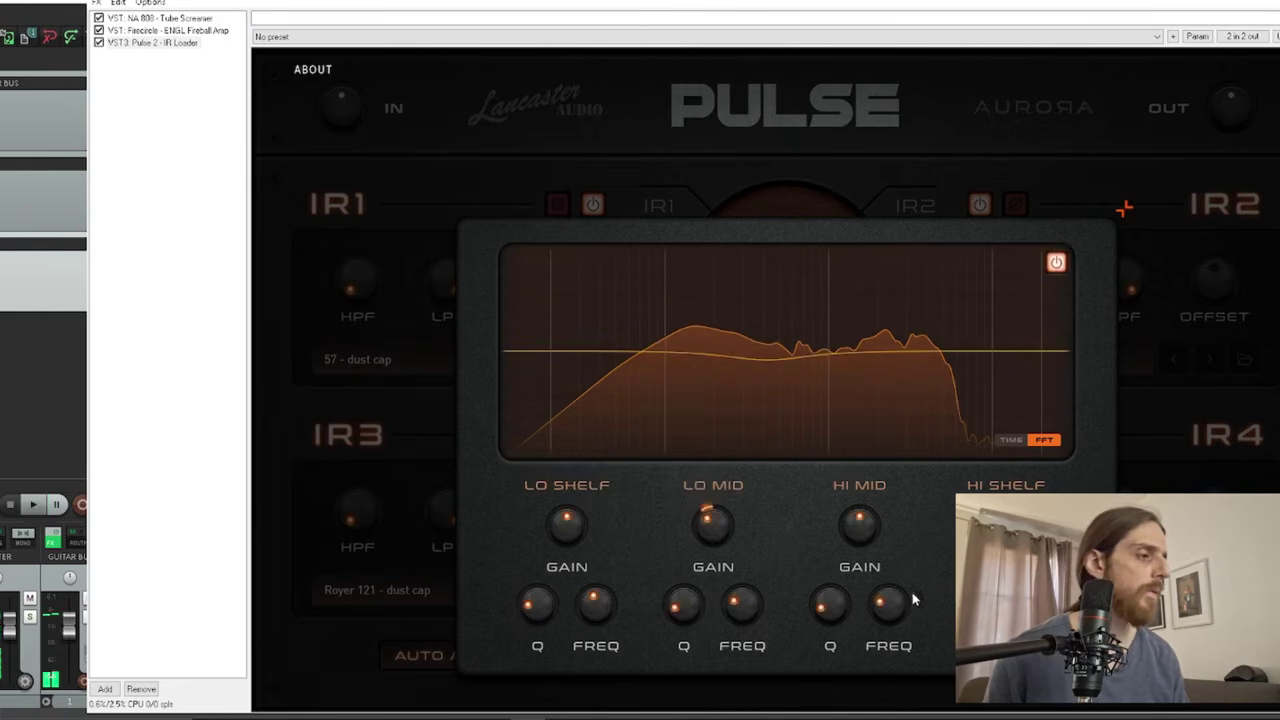
- Try a Hi Shelf gain change and reset it, and cut the Hi Mid gain by about 2.9 dB during playback
{"action": "left_click_drag", "start_coordinate": [1005, 523], "coordinate": [1020, 560]}
{"action": "double_click", "coordinate": [1005, 525]}
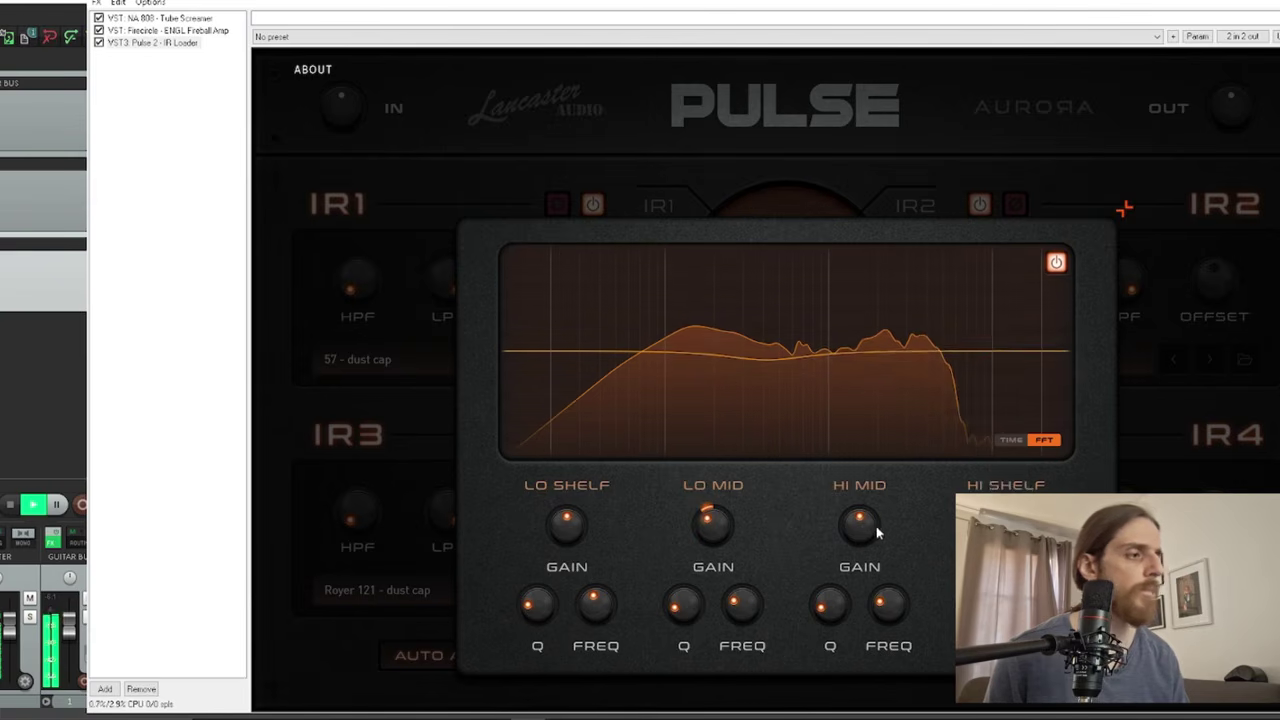
{"action": "left_click_drag", "start_coordinate": [877, 528], "coordinate": [861, 538]}
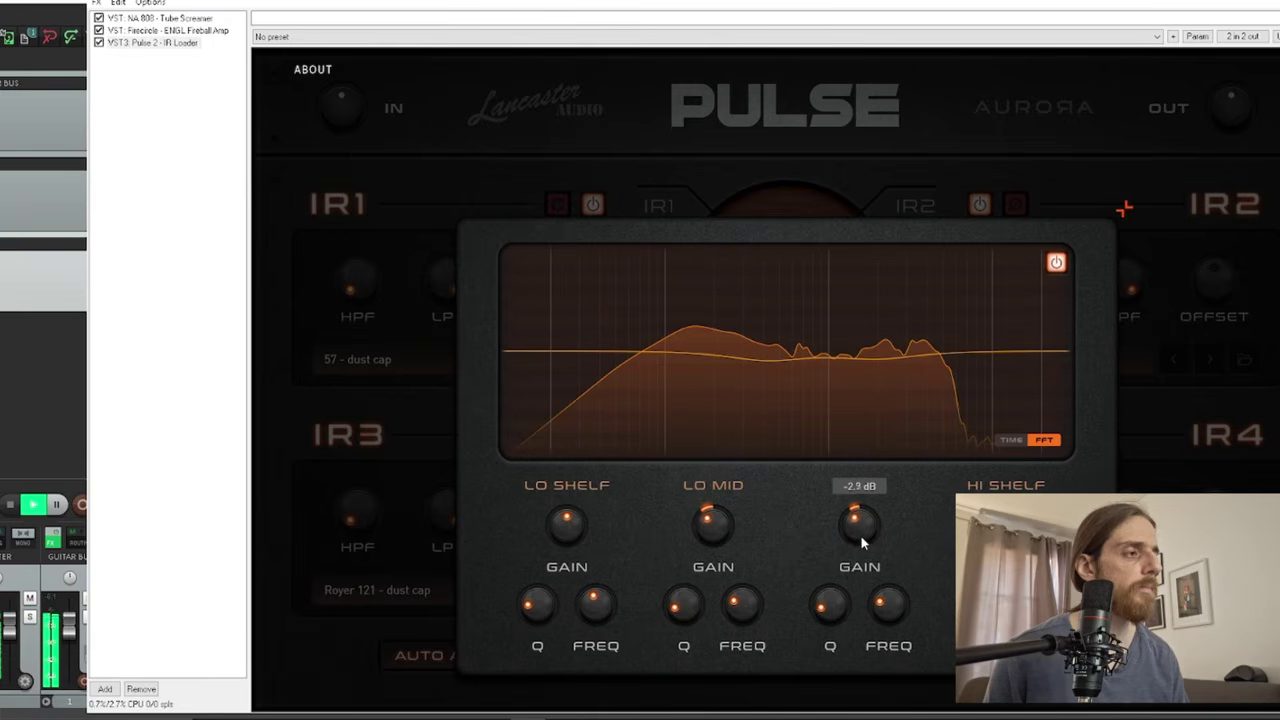
{"action": "double_click", "coordinate": [860, 536]}
- Compare the combined Lo Mid and Hi Mid cuts with the EQ bypassed and enabled
{"action": "left_click", "coordinate": [1056, 264]}
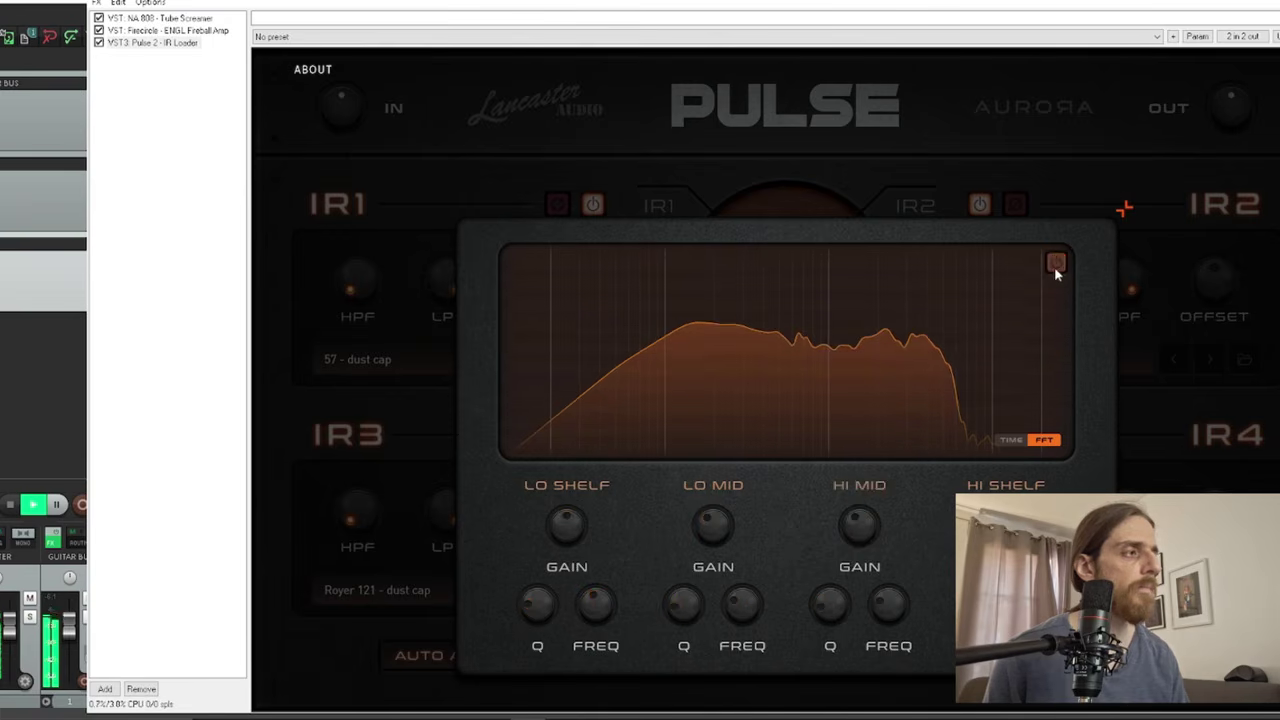
{"action": "left_click", "coordinate": [1056, 264]}
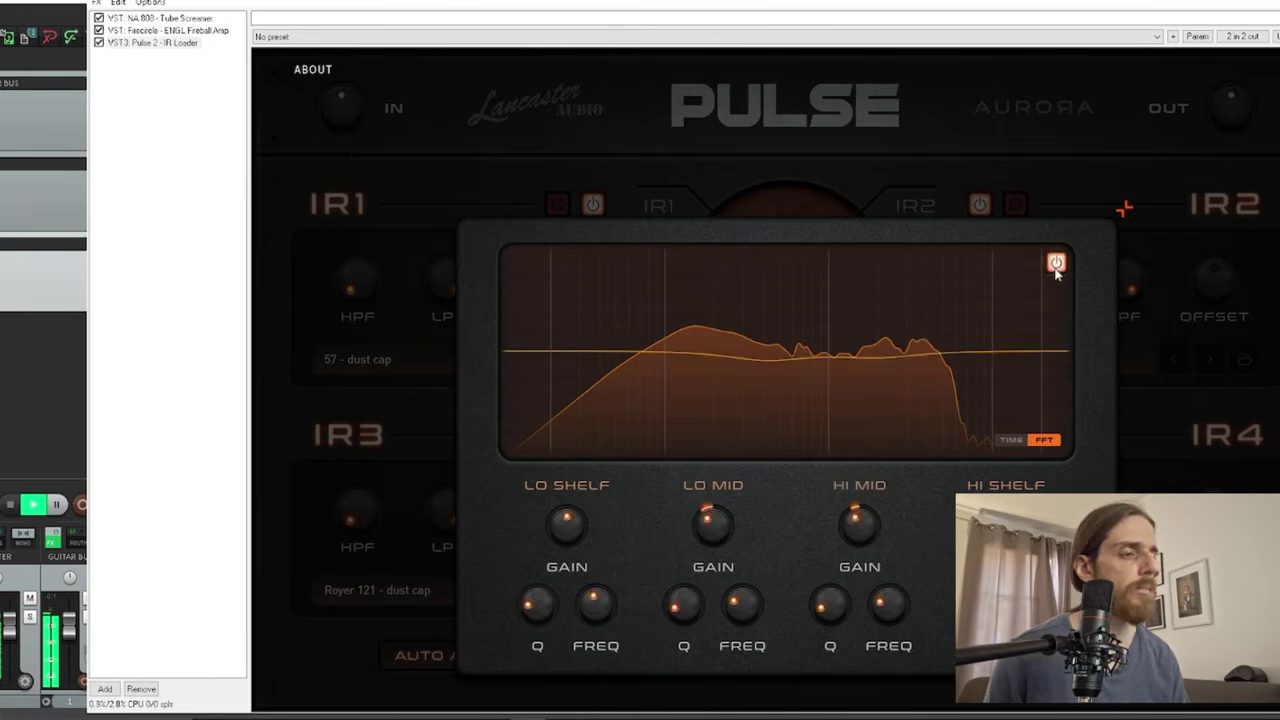
{"action": "left_click", "coordinate": [1056, 264]}
{"action": "left_click", "coordinate": [1056, 264]}
- Close the expanded EQ view and show Pulse 2 in its own floating window with the FX chain window closed
{"action": "left_click", "coordinate": [1091, 452]}
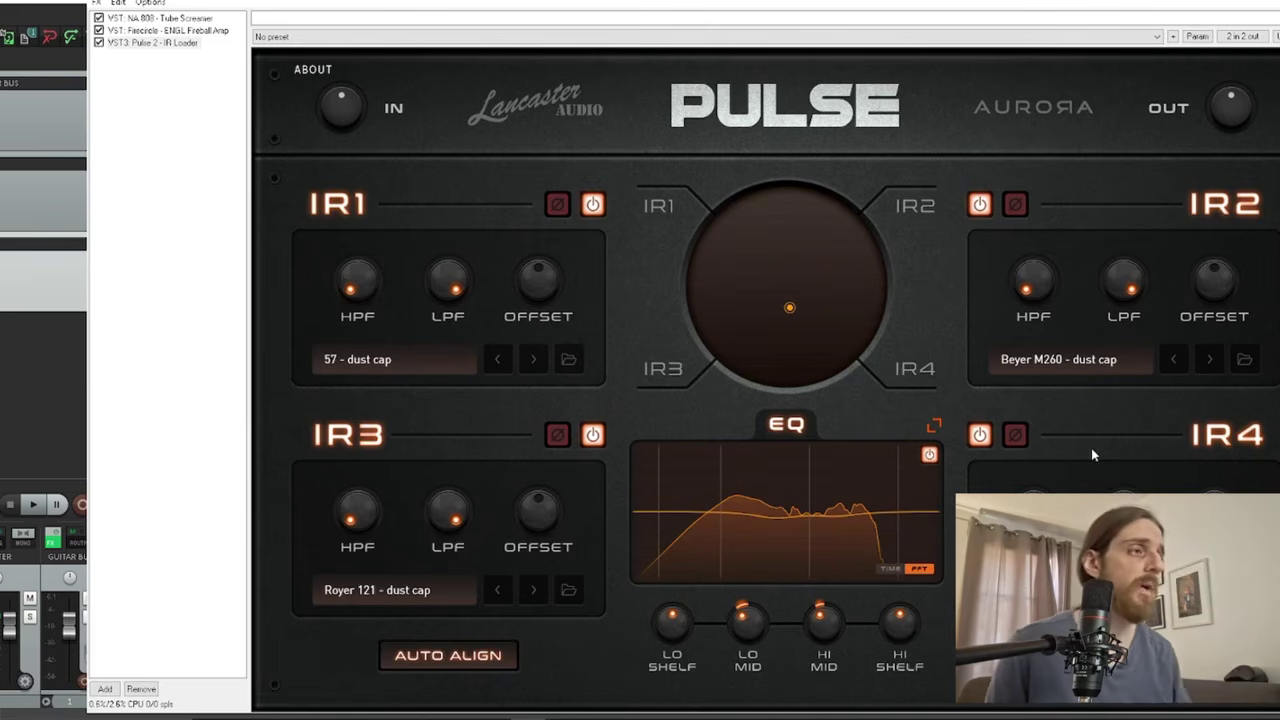
{"action": "double_click", "coordinate": [170, 44]}
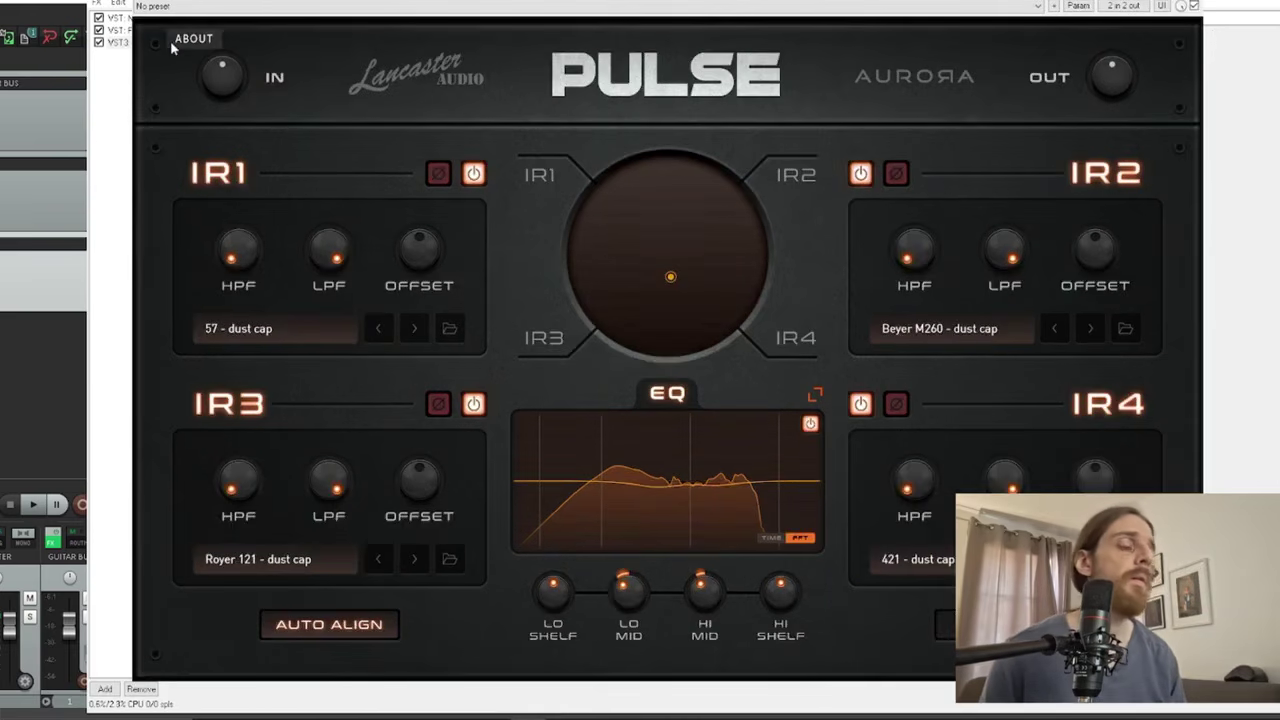
{"action": "left_click", "coordinate": [1222, 277]}
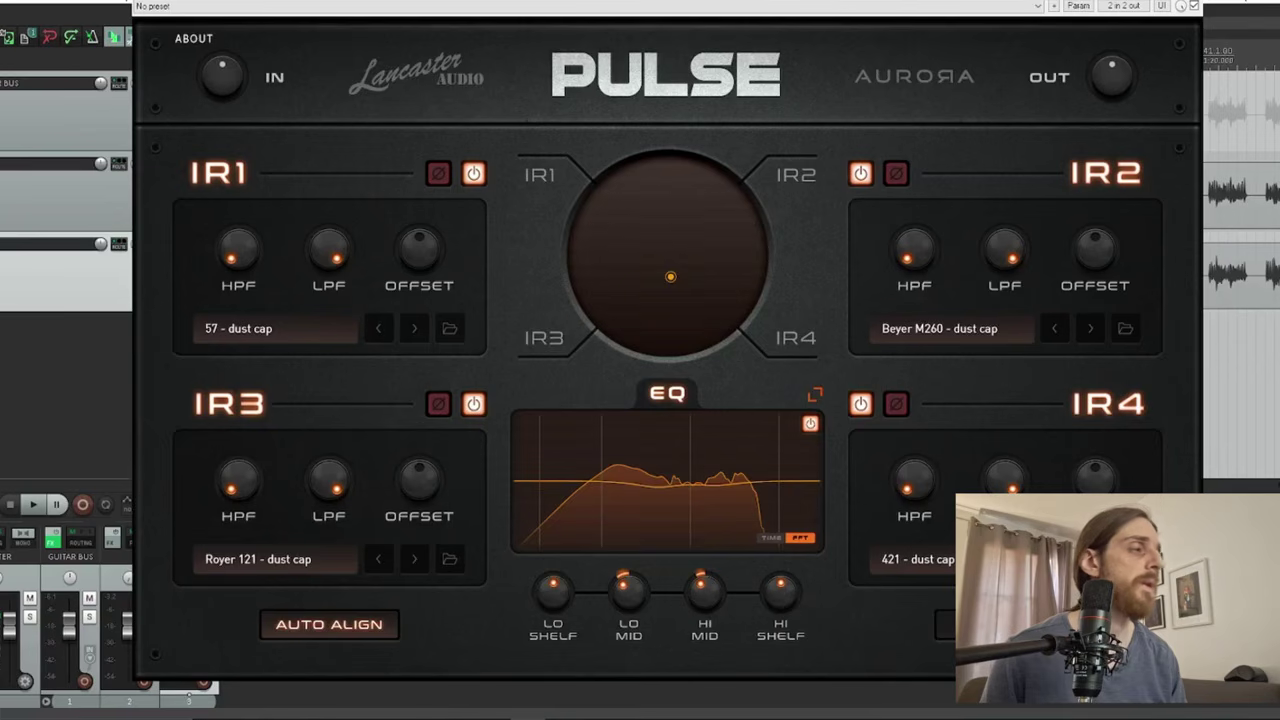